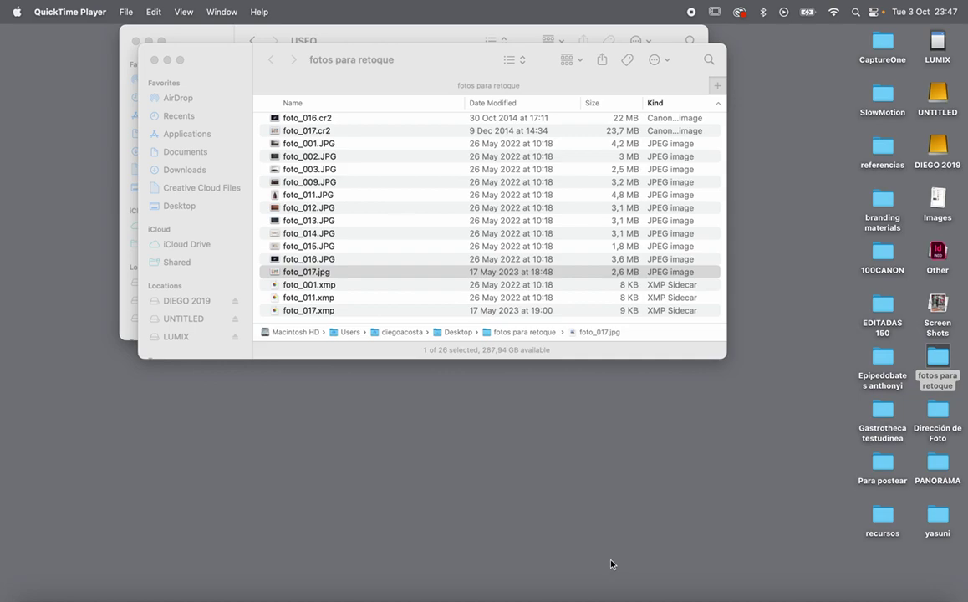
Step: Preview the foto_017.jpg image from the fotos para retoque folder
{"action": "left_click", "coordinate": [228, 80]}
{"action": "key", "text": "space"}
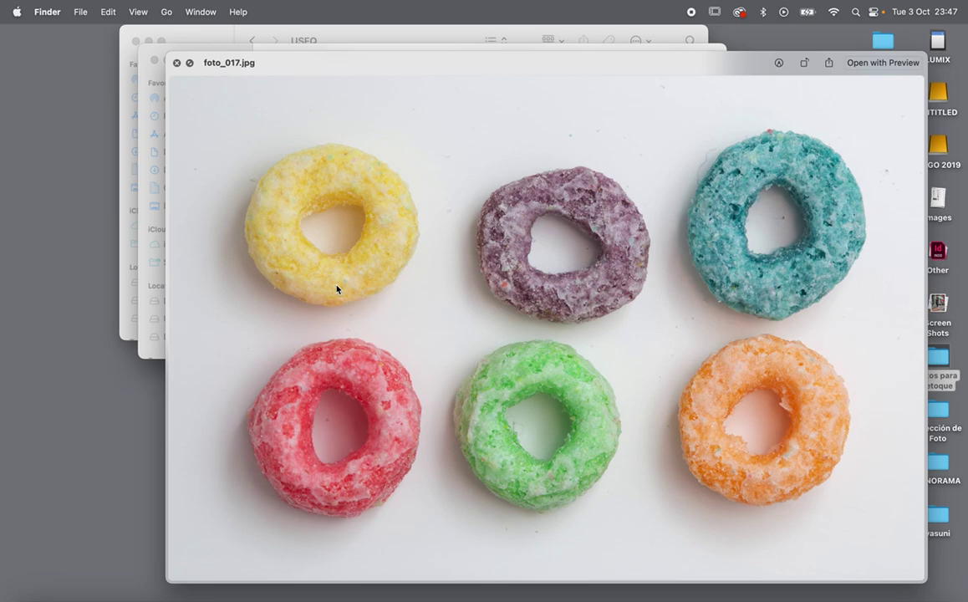
{"action": "key", "text": "space"}
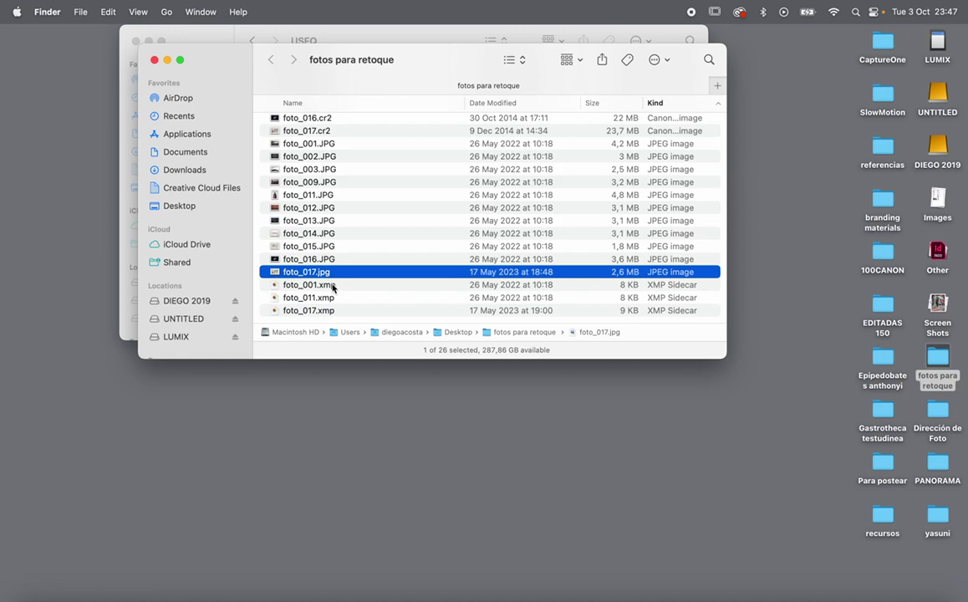
Step: Open foto_017.jpg in Adobe Photoshop 2024 and collapse the Actions panel covering the image
{"action": "right_click", "coordinate": [273, 274]}
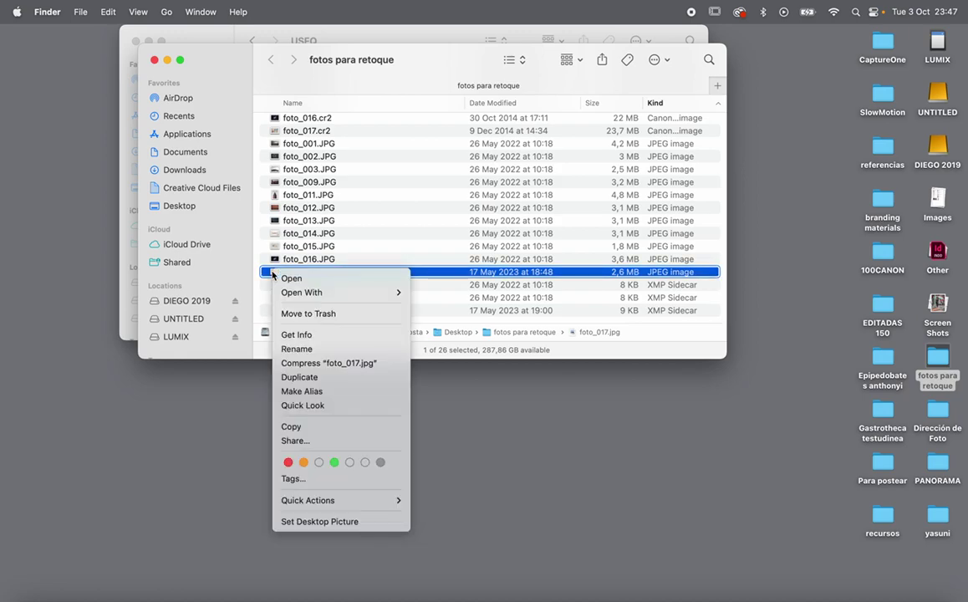
{"action": "mouse_move", "coordinate": [313, 298]}
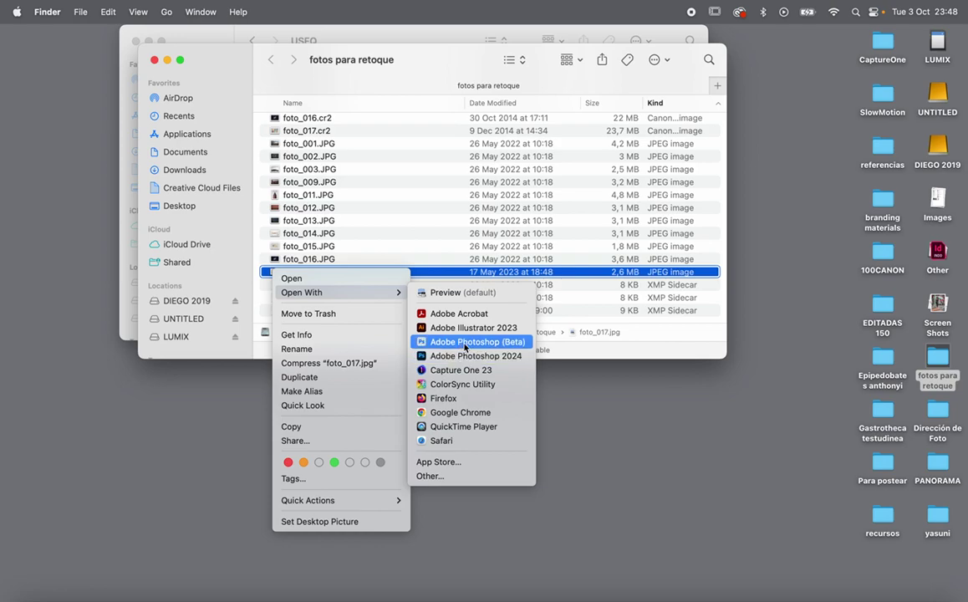
{"action": "left_click", "coordinate": [409, 360]}
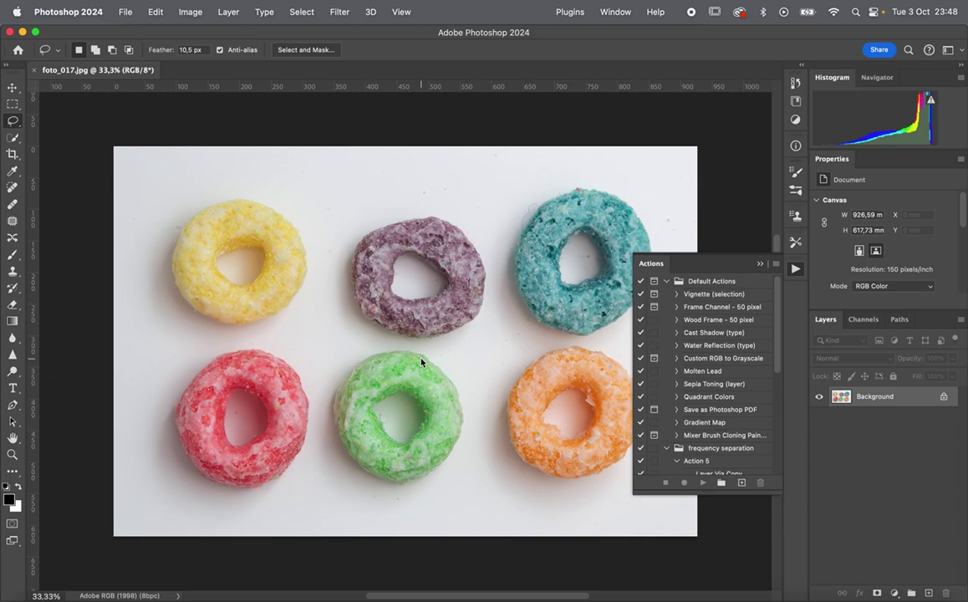
{"action": "left_click", "coordinate": [760, 264]}
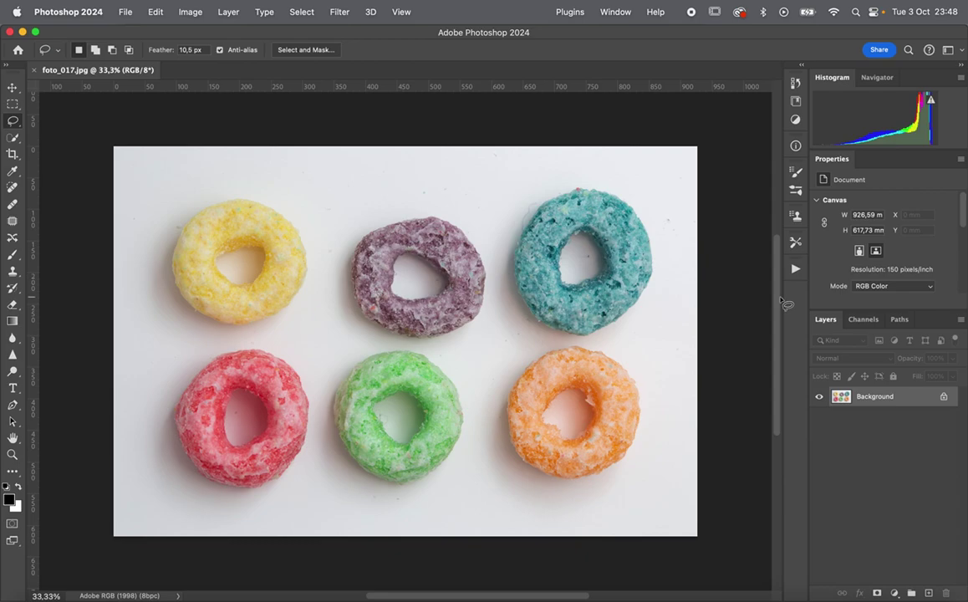
Step: Try duplicating the Background layer as "Background copy" and undo the duplication
{"action": "right_click", "coordinate": [894, 399]}
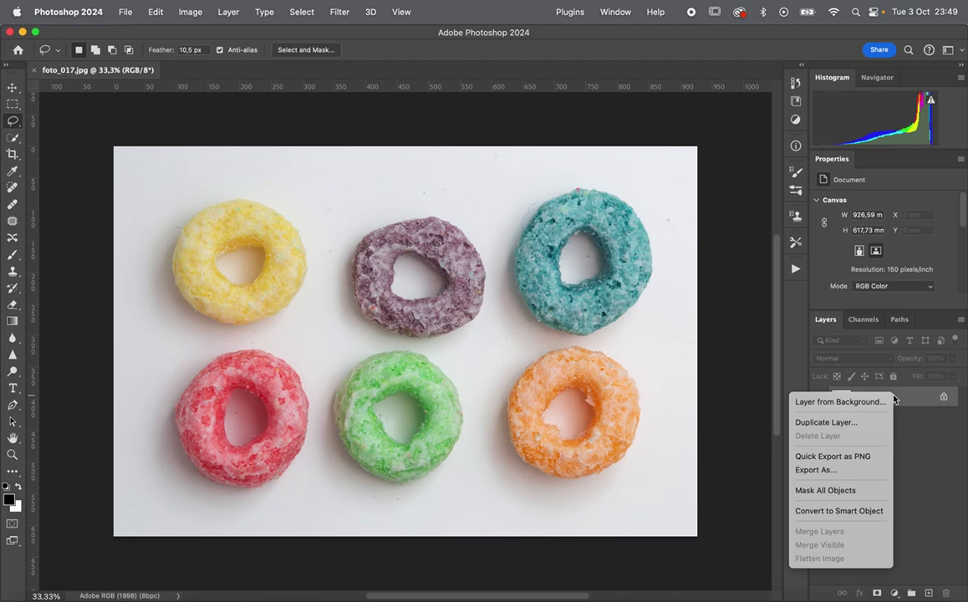
{"action": "left_click", "coordinate": [825, 423]}
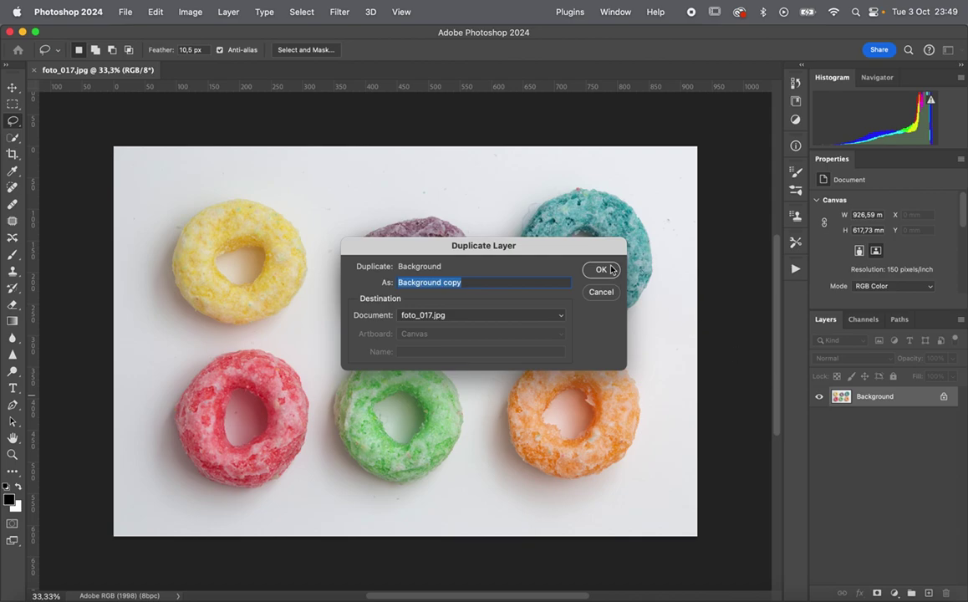
{"action": "left_click", "coordinate": [611, 269]}
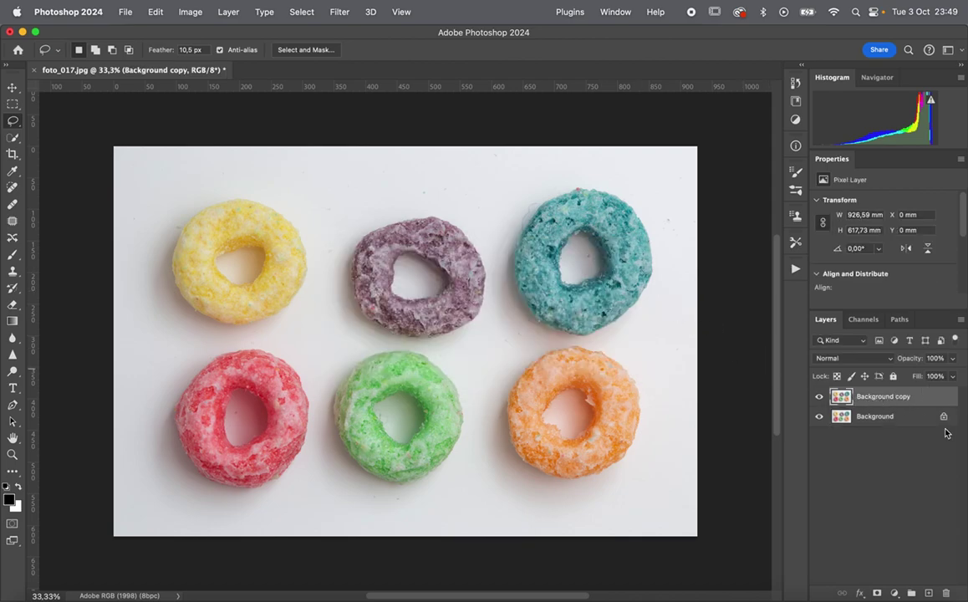
{"action": "key", "text": "super+z"}
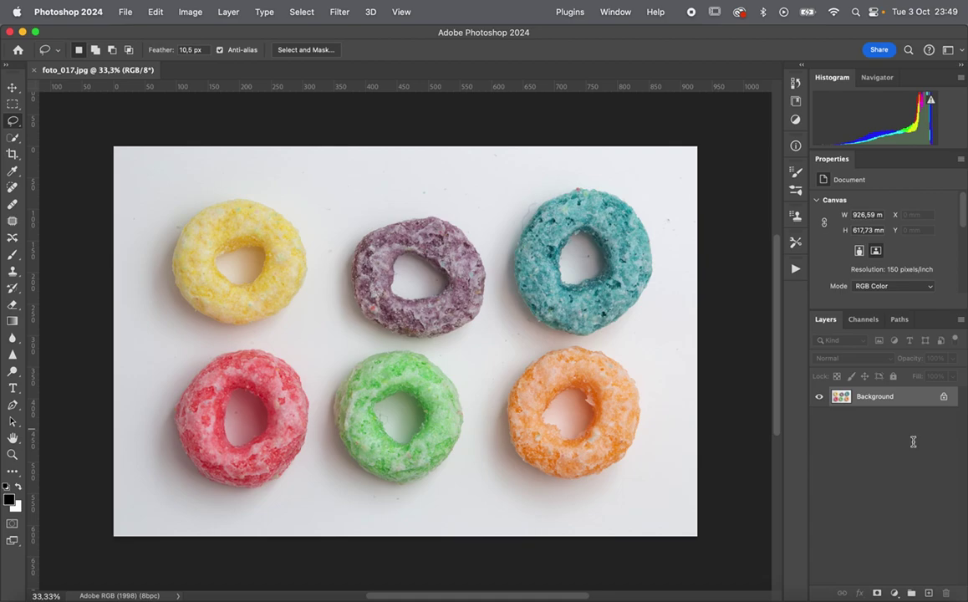
Step: Duplicate the Background layer and toggle the copy's visibility off and on, leaving it shown
{"action": "key", "text": "super+j"}
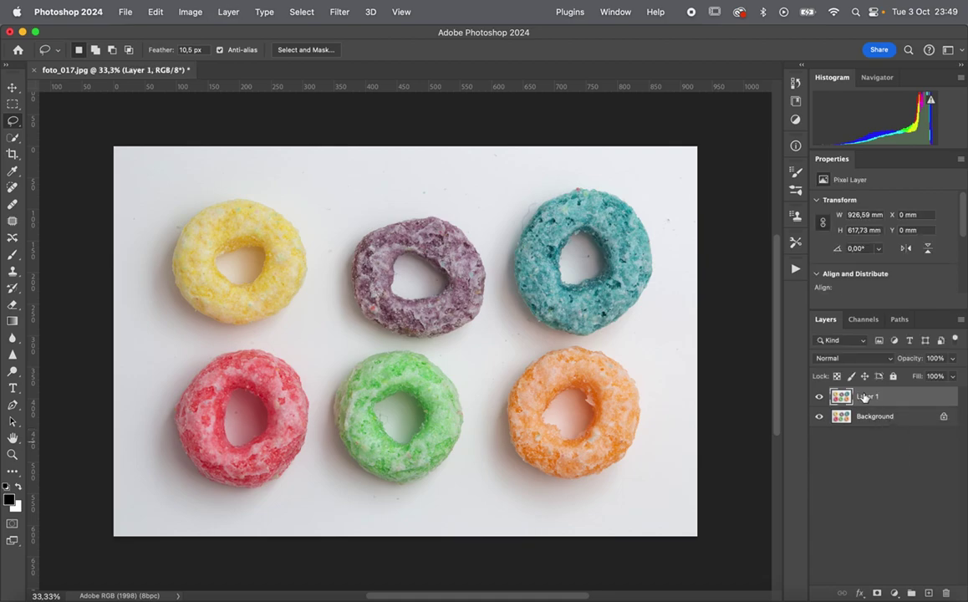
{"action": "left_click", "coordinate": [819, 396]}
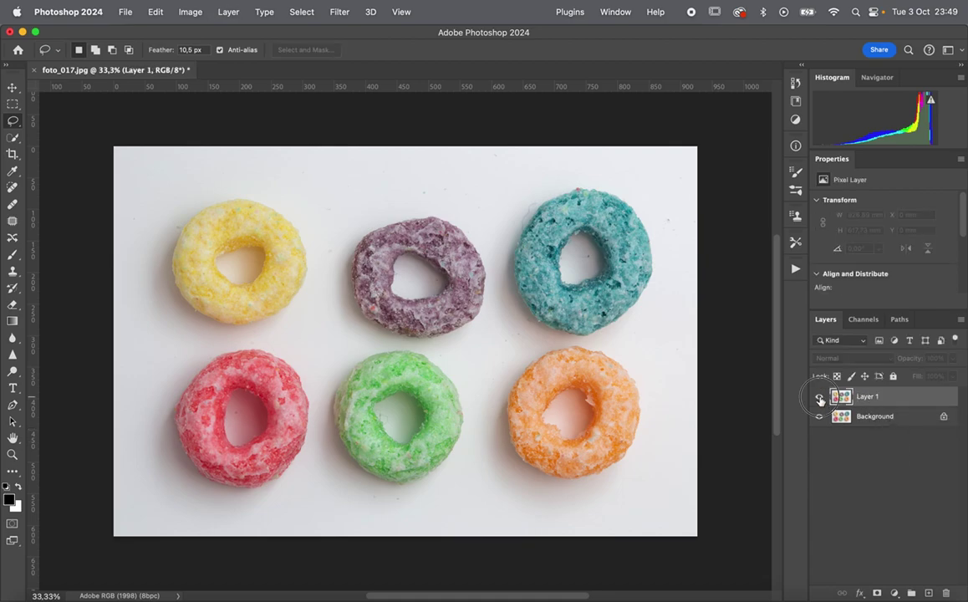
{"action": "left_click", "coordinate": [819, 398]}
{"action": "left_click", "coordinate": [819, 398]}
{"action": "left_click", "coordinate": [819, 397]}
{"action": "left_click", "coordinate": [819, 398]}
{"action": "left_click", "coordinate": [819, 398]}
{"action": "left_click", "coordinate": [819, 398]}
{"action": "left_click", "coordinate": [819, 398]}
{"action": "left_click", "coordinate": [819, 398]}
{"action": "left_click", "coordinate": [819, 398]}
{"action": "left_click", "coordinate": [819, 398]}
{"action": "left_click", "coordinate": [818, 397]}
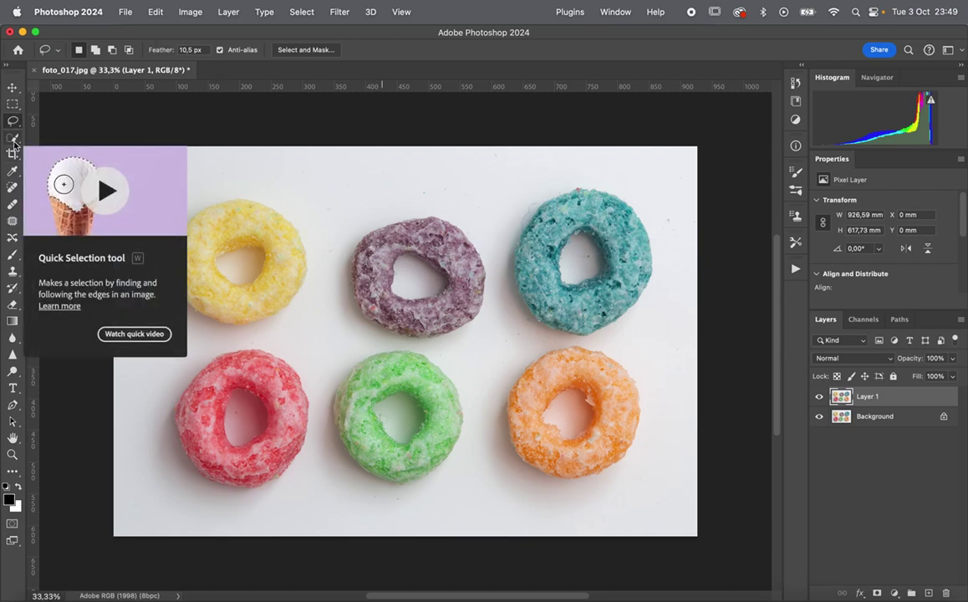
Step: Activate the Quick Selection tool and set its brush size to about 93 px
{"action": "left_click", "coordinate": [105, 192]}
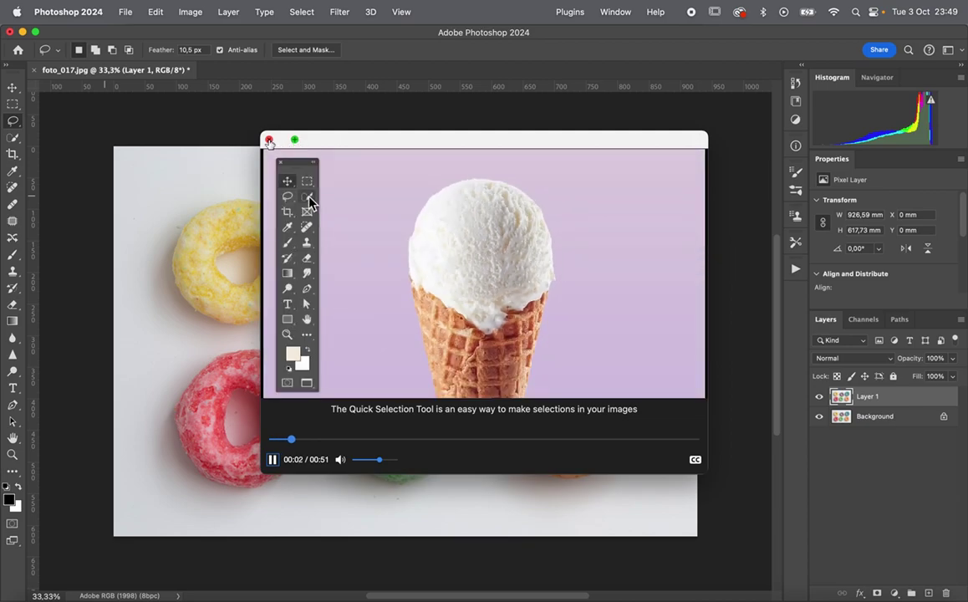
{"action": "left_click", "coordinate": [269, 140]}
{"action": "left_click", "coordinate": [13, 138]}
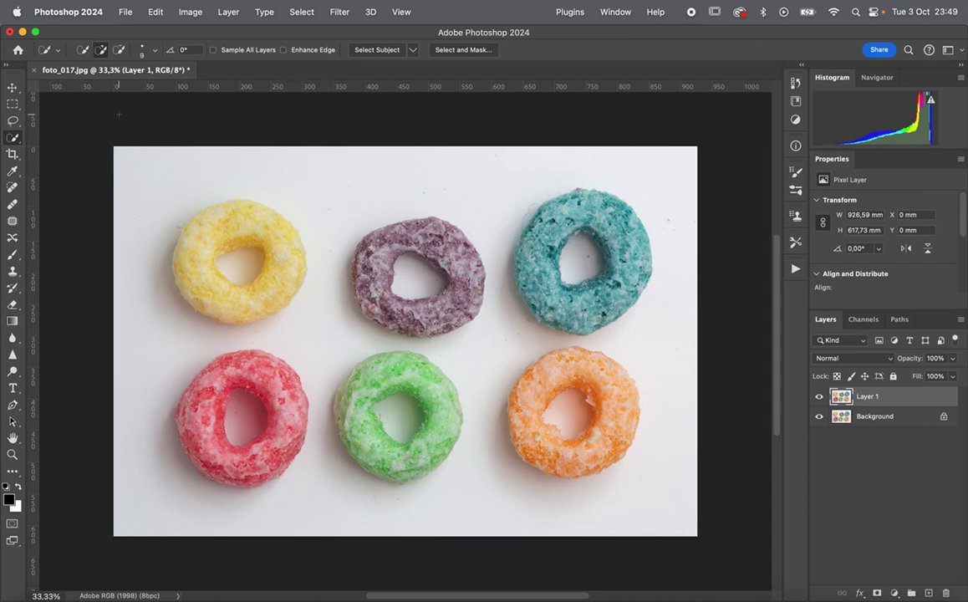
{"action": "left_click", "coordinate": [153, 51]}
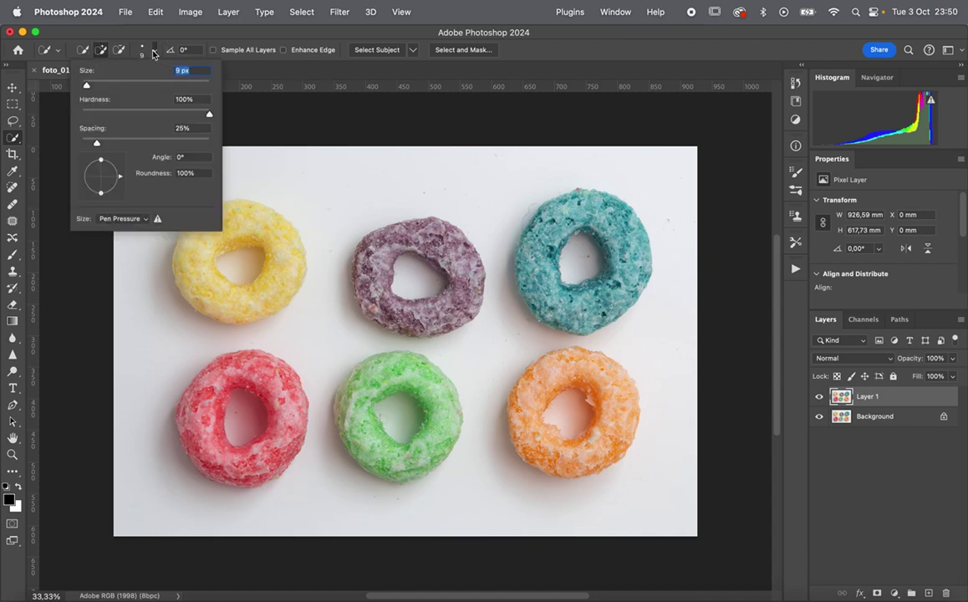
{"action": "left_click_drag", "start_coordinate": [86, 87], "coordinate": [121, 87]}
{"action": "left_click_drag", "start_coordinate": [120, 88], "coordinate": [137, 88]}
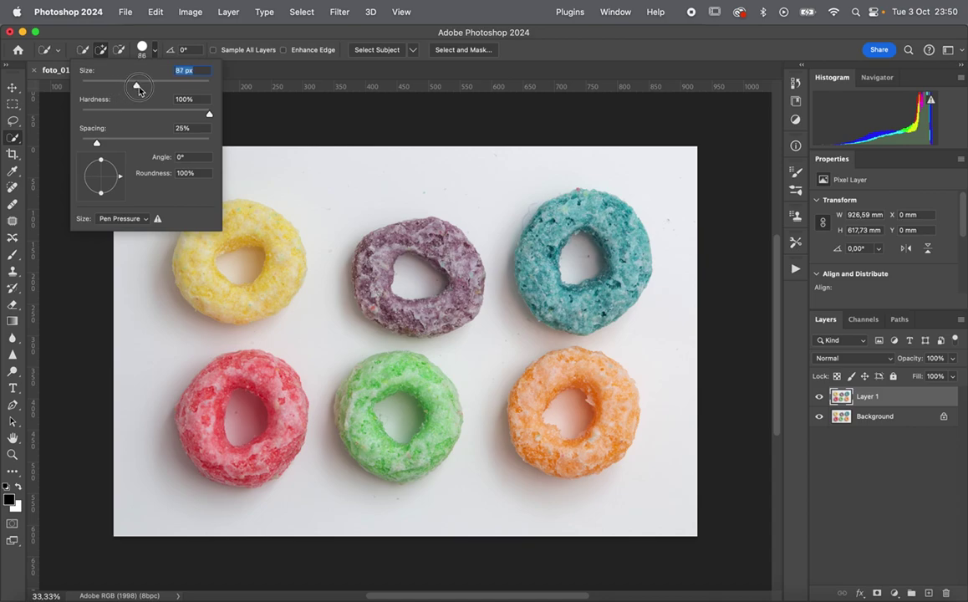
Step: Select the whole yellow cereal ring on the duplicated layer with the Quick Selection tool
{"action": "left_click", "coordinate": [252, 230]}
{"action": "left_click", "coordinate": [252, 230]}
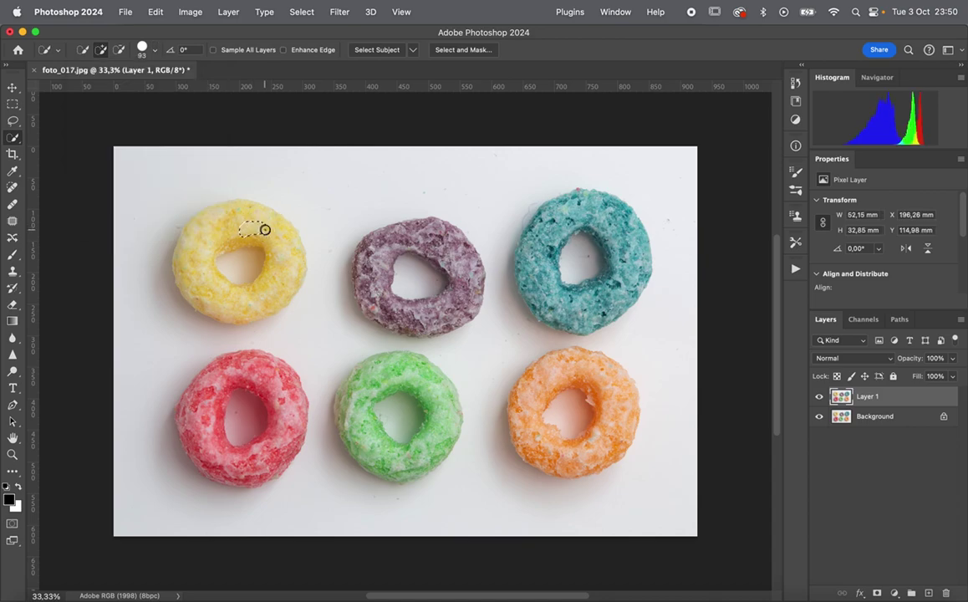
{"action": "mouse_move", "coordinate": [261, 237]}
{"action": "left_mouse_down"}
{"action": "mouse_move", "coordinate": [275, 253]}
{"action": "mouse_move", "coordinate": [272, 280]}
{"action": "mouse_move", "coordinate": [228, 304]}
{"action": "left_mouse_up"}
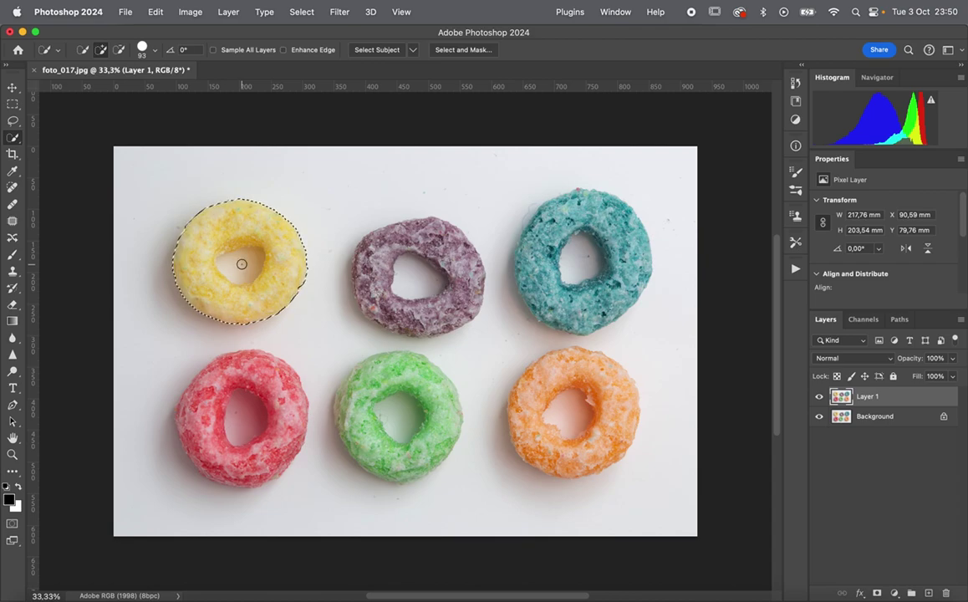
Step: Subtract the centre hole of the yellow ring from the selection
{"action": "key", "text": "alt"}
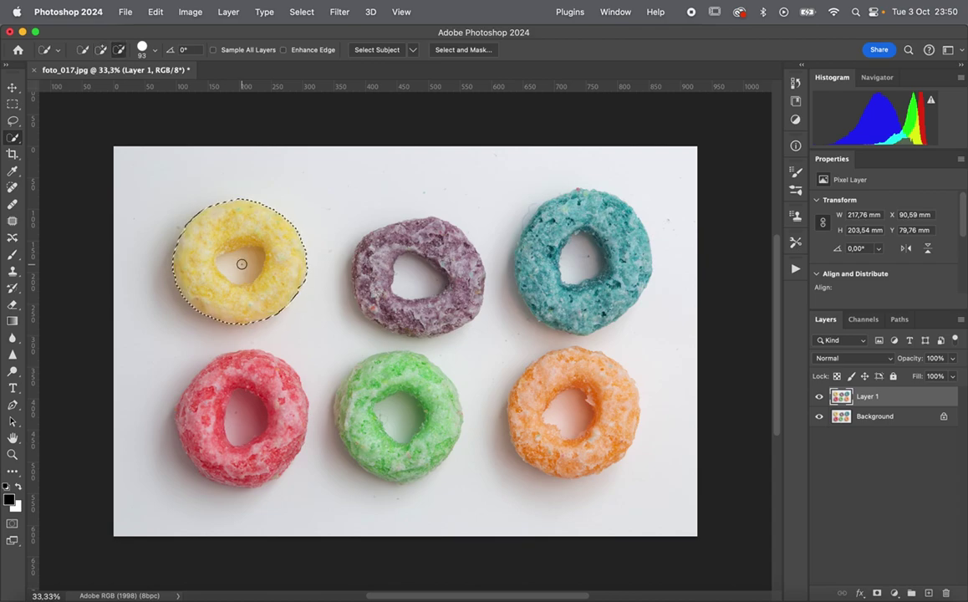
{"action": "key", "text": "alt"}
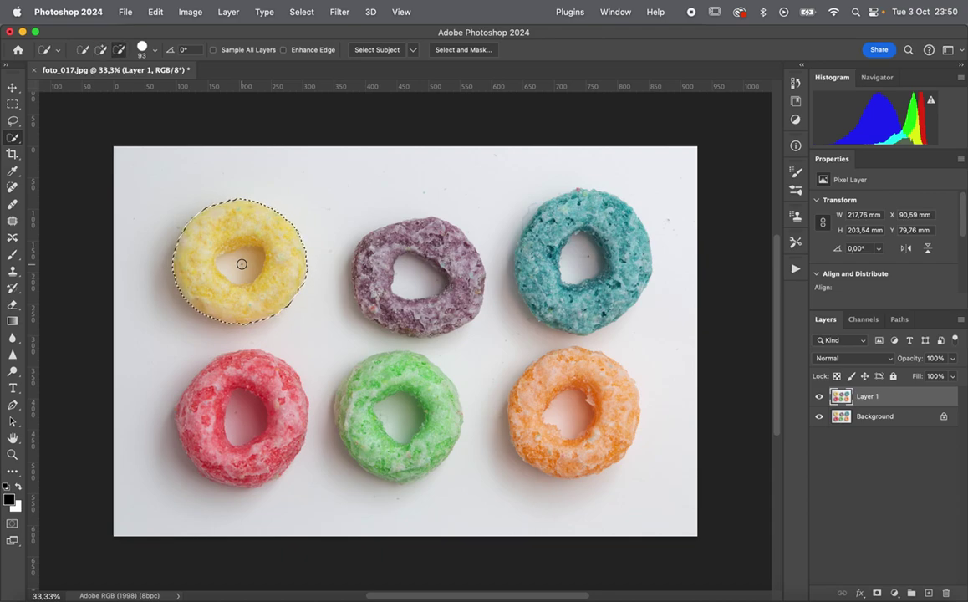
{"action": "left_click", "coordinate": [242, 265], "text": "alt"}
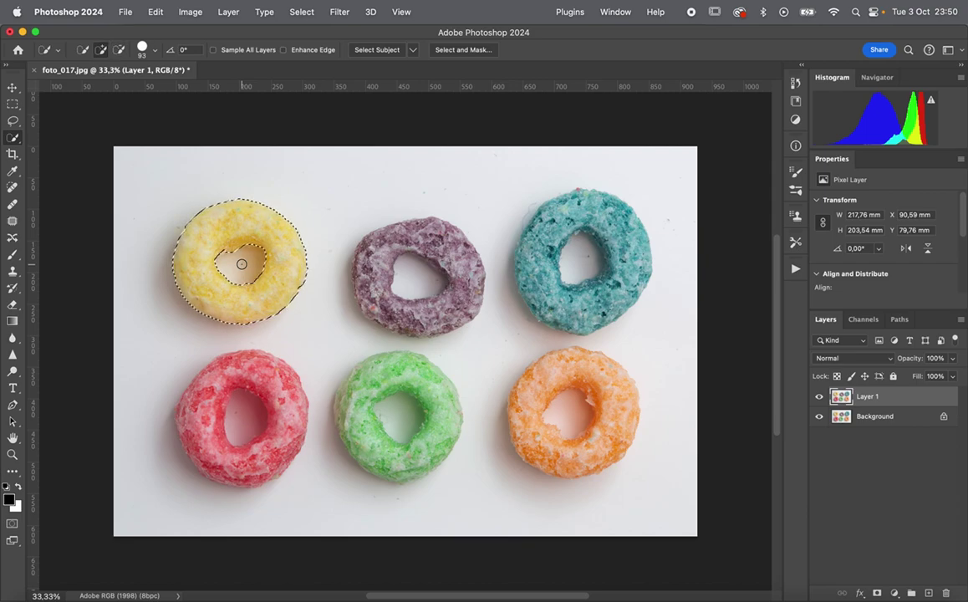
{"action": "key", "text": "alt"}
{"action": "left_click_drag", "start_coordinate": [242, 264], "coordinate": [230, 256]}
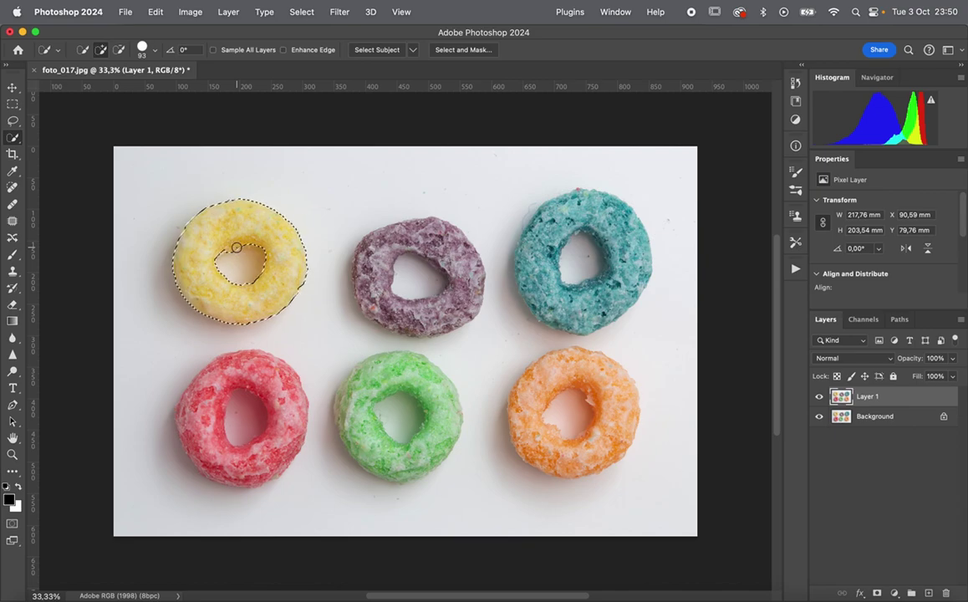
Step: Adjust the selection along the upper-left rim of the yellow ring's hole with the existing brush size
{"action": "left_click", "coordinate": [41, 595]}
{"action": "key", "text": "Delete"}
{"action": "key", "text": "Delete"}
{"action": "key", "text": "Delete"}
{"action": "key", "text": "BackSpace"}
{"action": "key", "text": "BackSpace"}
{"action": "type", "text": "100"}
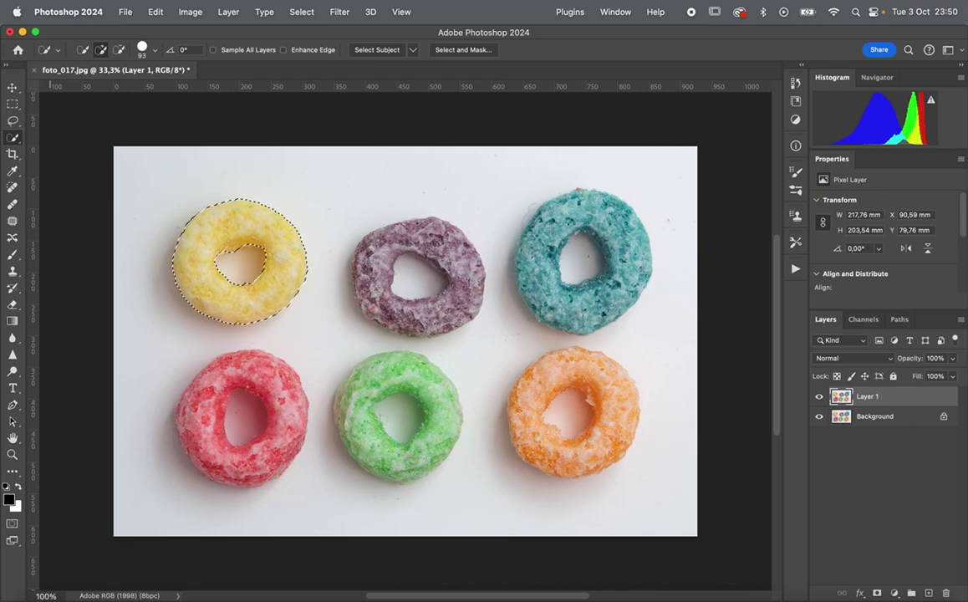
{"action": "key", "text": "Return"}
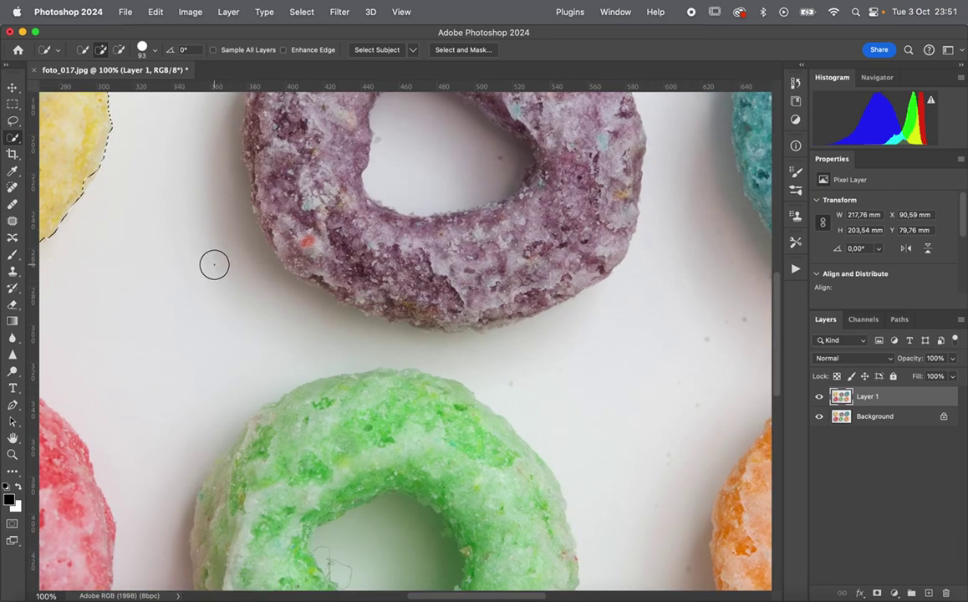
{"action": "scroll", "coordinate": [214, 265], "scroll_direction": "left", "scroll_amount": 10}
{"action": "scroll", "coordinate": [214, 265], "scroll_direction": "up", "scroll_amount": 5}
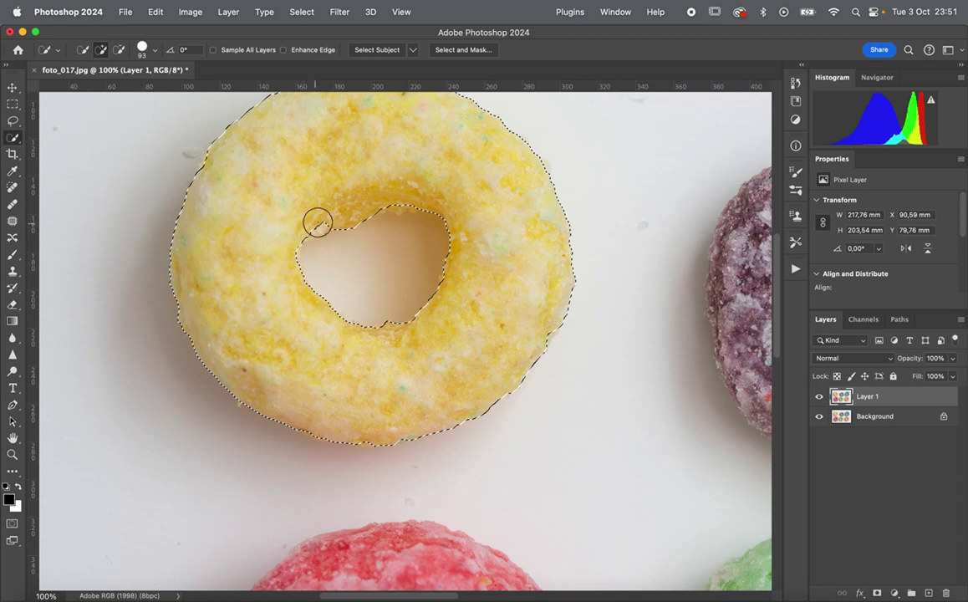
{"action": "left_click_drag", "start_coordinate": [371, 206], "coordinate": [324, 216]}
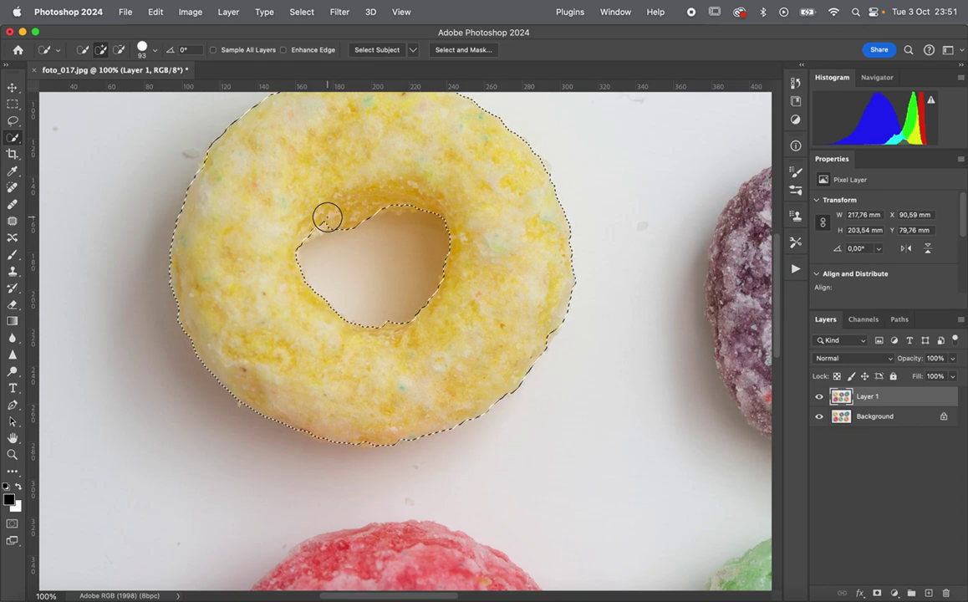
Step: Reduce the Quick Selection brush to 50 px and clean up the selection along the hole's upper edge
{"action": "key", "text": "bracketleft"}
{"action": "key", "text": "bracketleft"}
{"action": "key", "text": "bracketleft"}
{"action": "key", "text": "bracketleft"}
{"action": "left_click_drag", "start_coordinate": [319, 226], "coordinate": [309, 233]}
{"action": "mouse_move", "coordinate": [392, 201]}
{"action": "left_mouse_down"}
{"action": "mouse_move", "coordinate": [411, 201]}
{"action": "mouse_move", "coordinate": [332, 223]}
{"action": "left_mouse_up"}
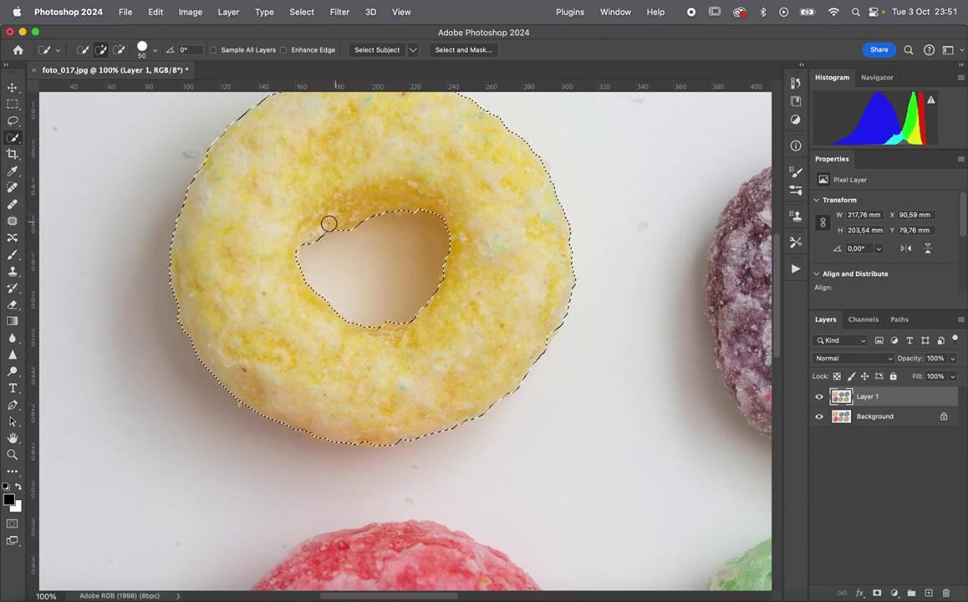
Step: Open the yellow ring selection in Select and Mask and check the view modes, keeping Overlay
{"action": "scroll", "coordinate": [439, 194], "scroll_direction": "up", "scroll_amount": 2}
{"action": "scroll", "coordinate": [438, 194], "scroll_direction": "right", "scroll_amount": 2}
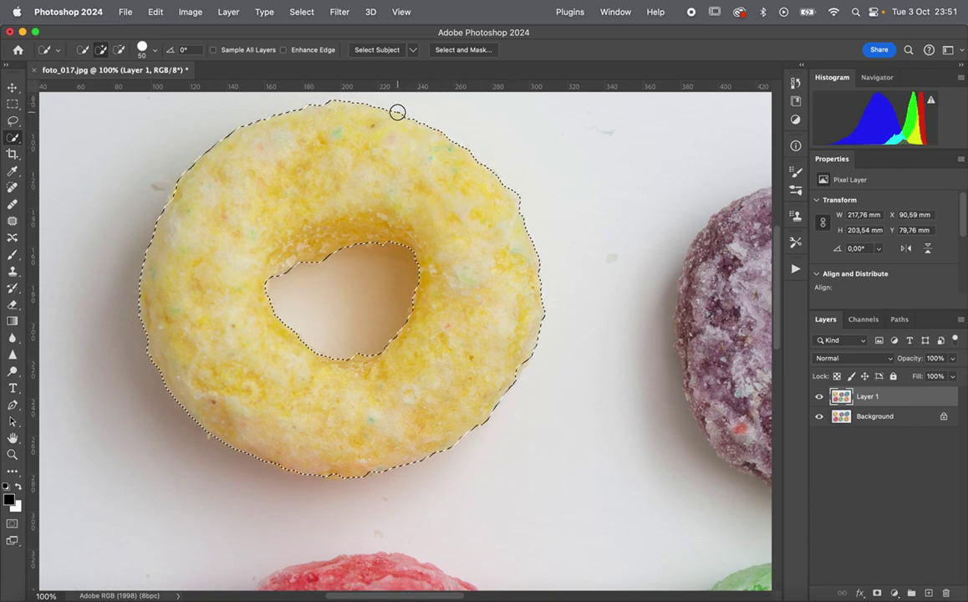
{"action": "left_click", "coordinate": [464, 54]}
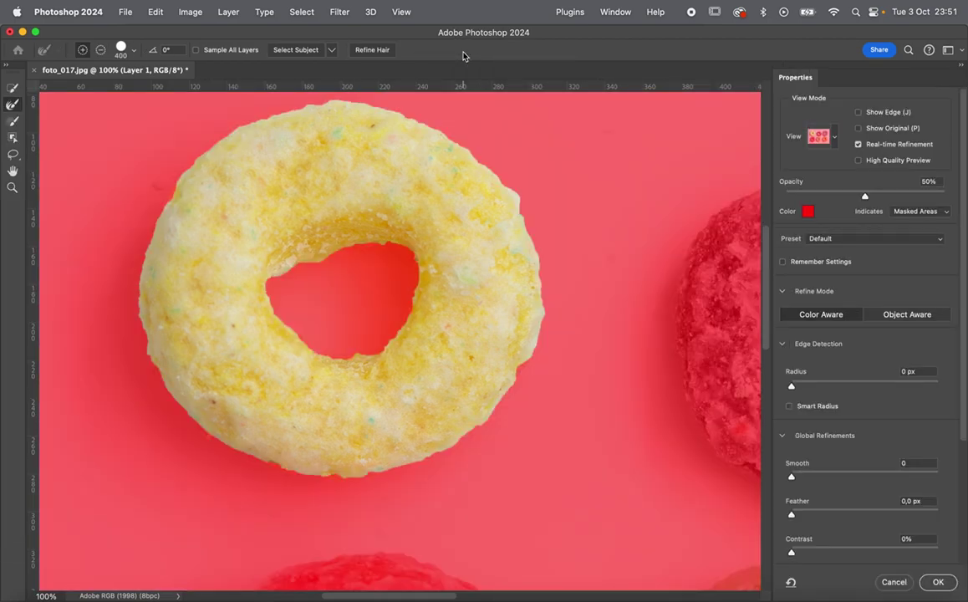
{"action": "left_click", "coordinate": [834, 142]}
{"action": "left_click", "coordinate": [814, 170]}
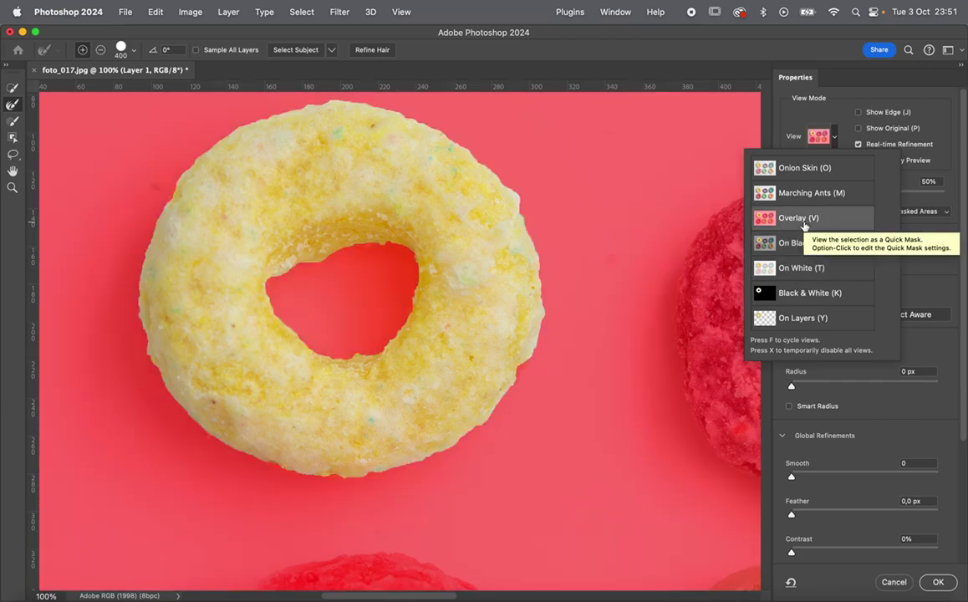
Step: Refine the yellow ring's upper-right outer edge and the rim of its hole with the Refine Edge Brush at size 70
{"action": "left_click", "coordinate": [14, 107]}
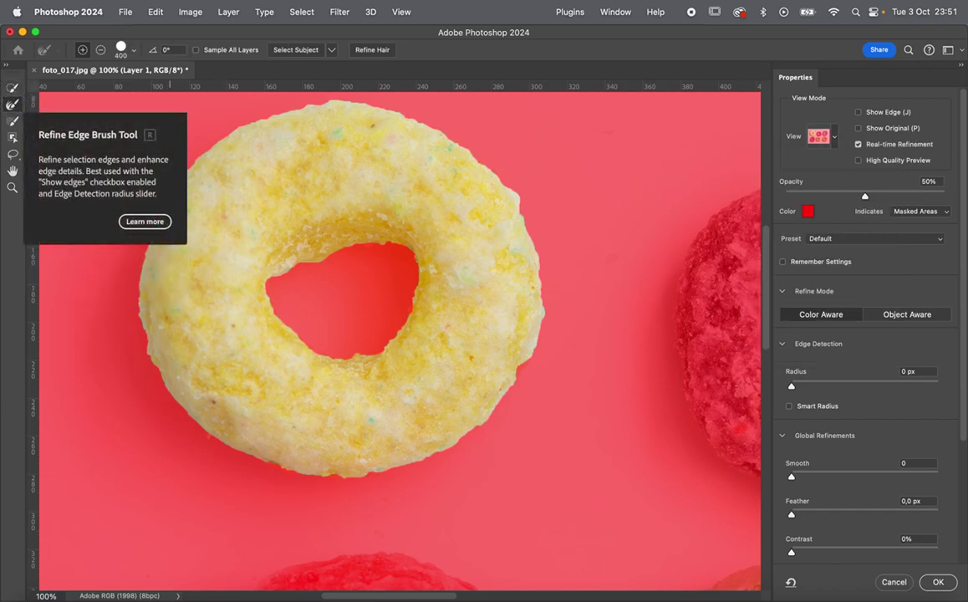
{"action": "scroll", "coordinate": [305, 272], "scroll_direction": "up", "scroll_amount": 1}
{"action": "scroll", "coordinate": [305, 272], "scroll_direction": "right", "scroll_amount": 1}
{"action": "key", "text": "bracketleft"}
{"action": "key", "text": "bracketleft"}
{"action": "key", "text": "bracketleft"}
{"action": "key", "text": "bracketleft"}
{"action": "key", "text": "bracketleft"}
{"action": "key", "text": "bracketleft"}
{"action": "key", "text": "bracketleft"}
{"action": "key", "text": "bracketleft"}
{"action": "key", "text": "bracketleft"}
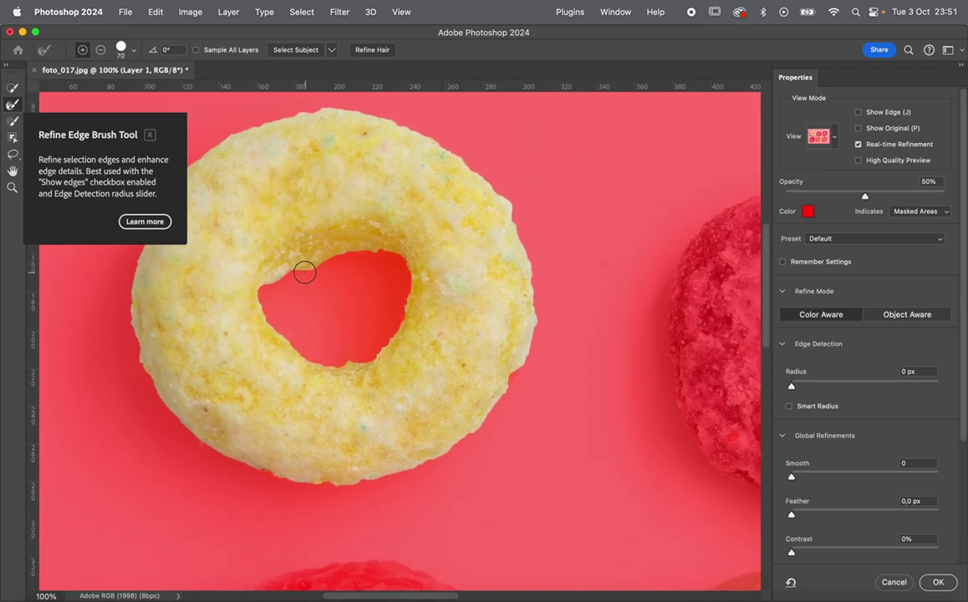
{"action": "left_click_drag", "start_coordinate": [514, 211], "coordinate": [536, 262]}
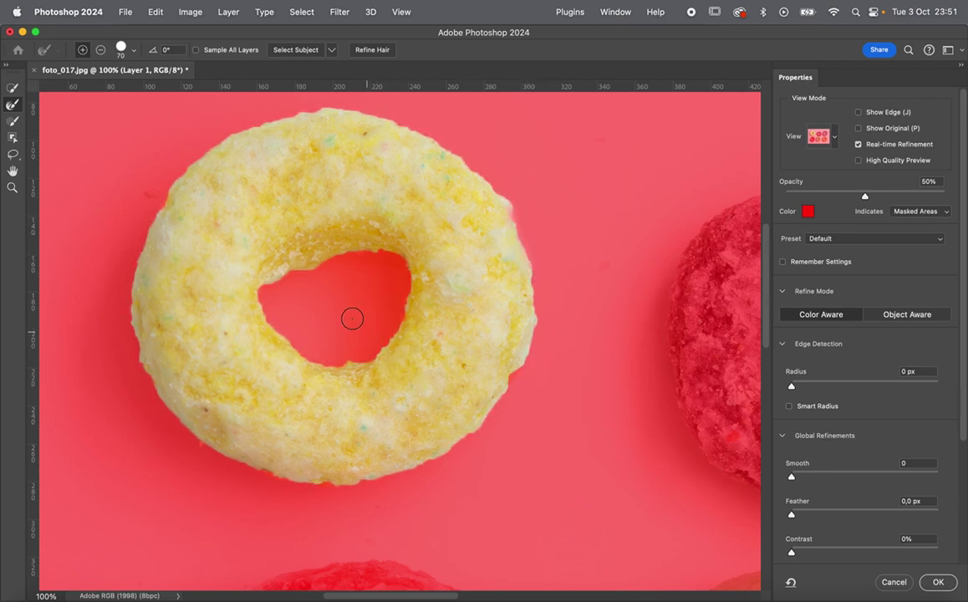
{"action": "left_click_drag", "start_coordinate": [314, 267], "coordinate": [373, 253]}
{"action": "mouse_move", "coordinate": [372, 357]}
{"action": "left_mouse_down"}
{"action": "mouse_move", "coordinate": [326, 366]}
{"action": "mouse_move", "coordinate": [283, 343]}
{"action": "left_mouse_up"}
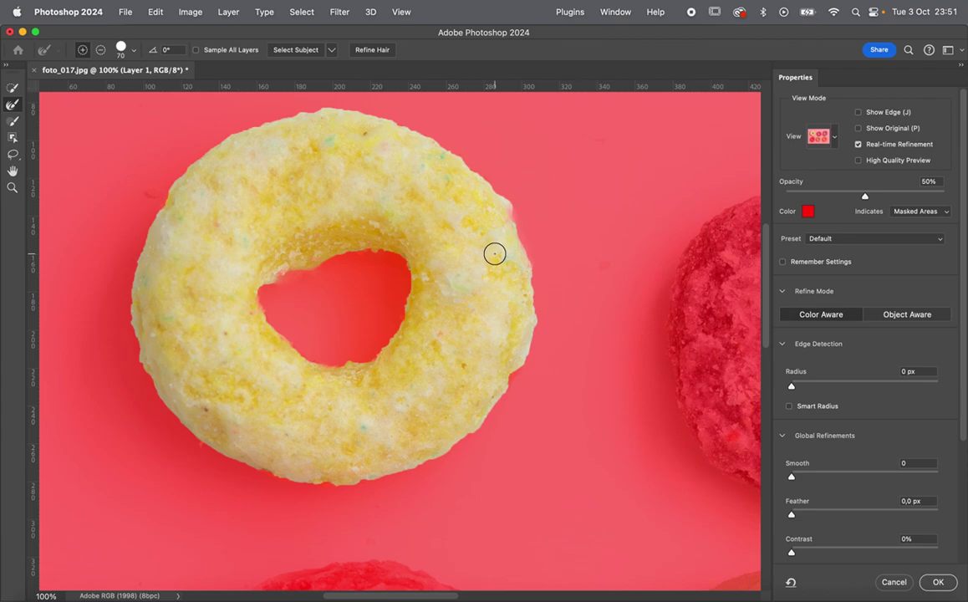
Step: Apply the Select and Mask refinement to the yellow ring and add a Solid Color fill layer from the selection
{"action": "scroll", "coordinate": [494, 253], "scroll_direction": "down", "scroll_amount": 2}
{"action": "scroll", "coordinate": [494, 253], "scroll_direction": "right", "scroll_amount": 2}
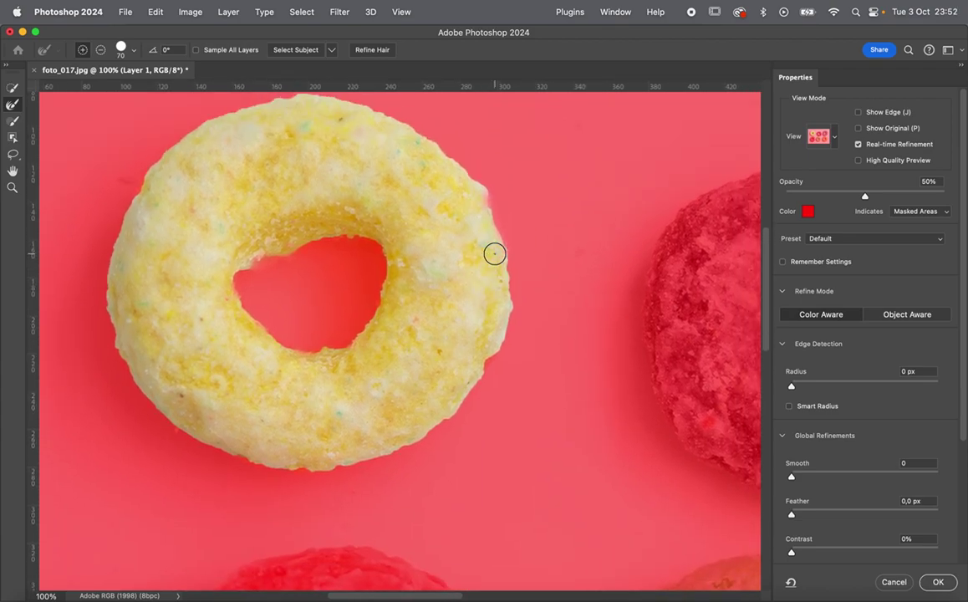
{"action": "left_click", "coordinate": [938, 583]}
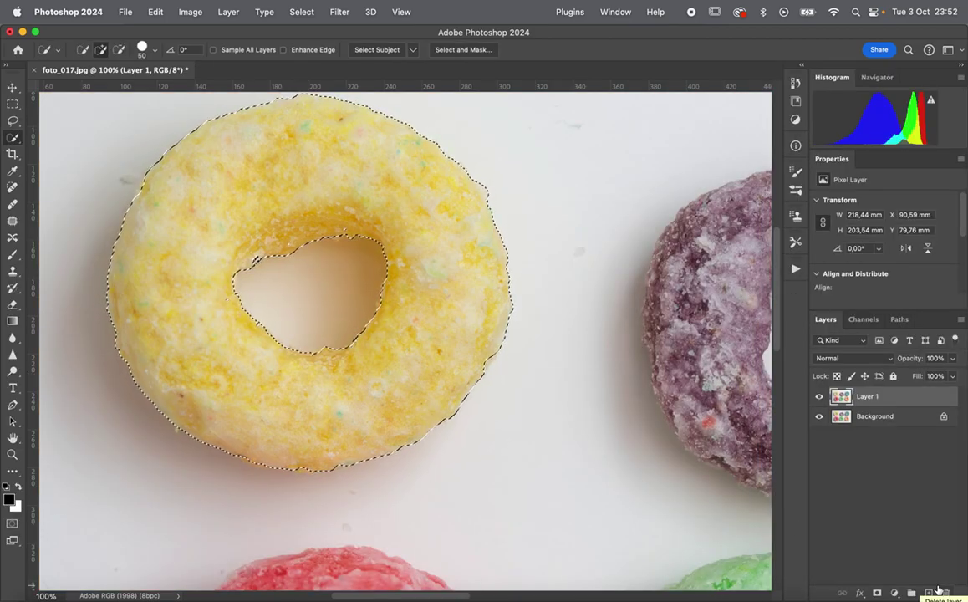
{"action": "left_click", "coordinate": [894, 592]}
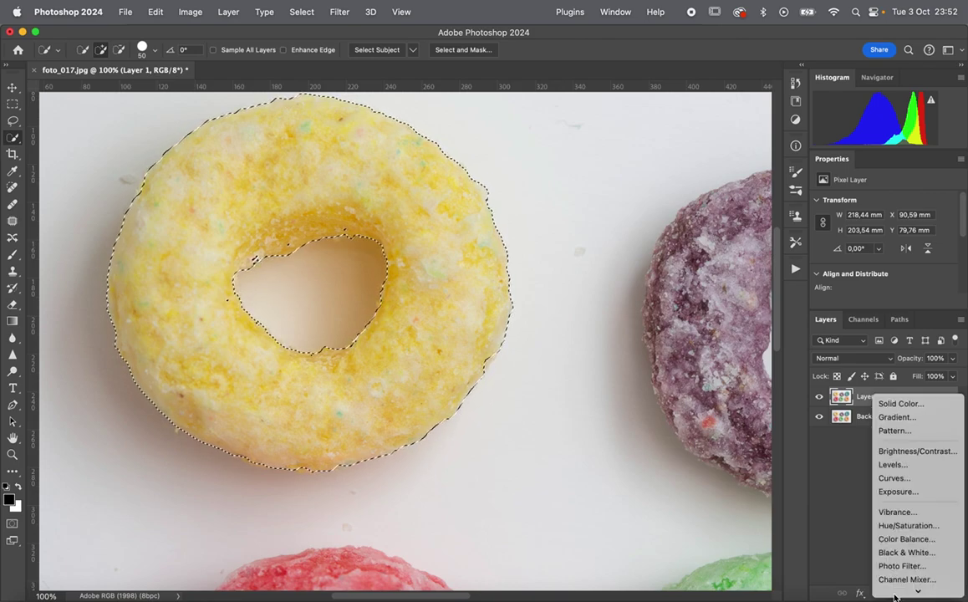
{"action": "mouse_move", "coordinate": [894, 595]}
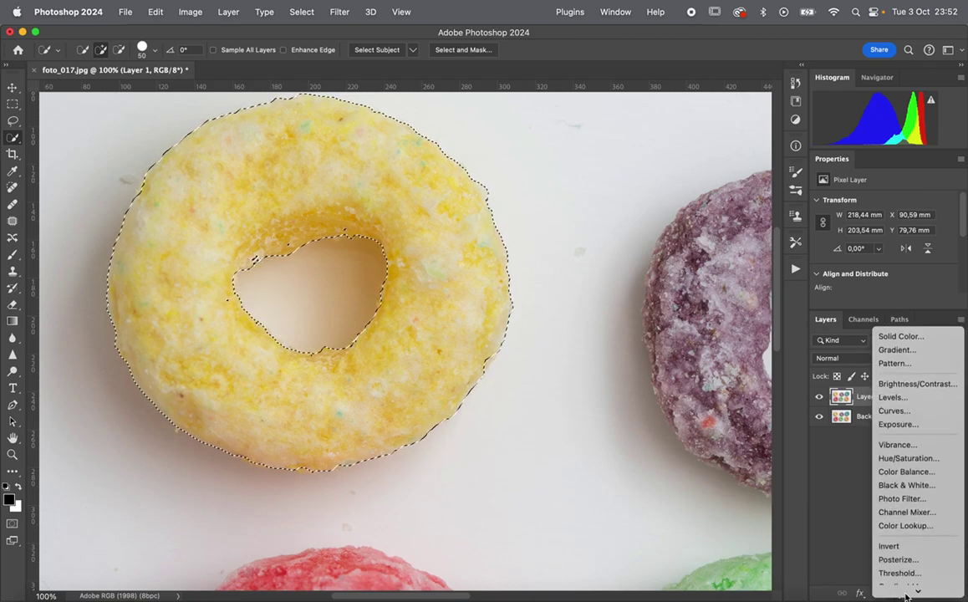
{"action": "left_click", "coordinate": [909, 325]}
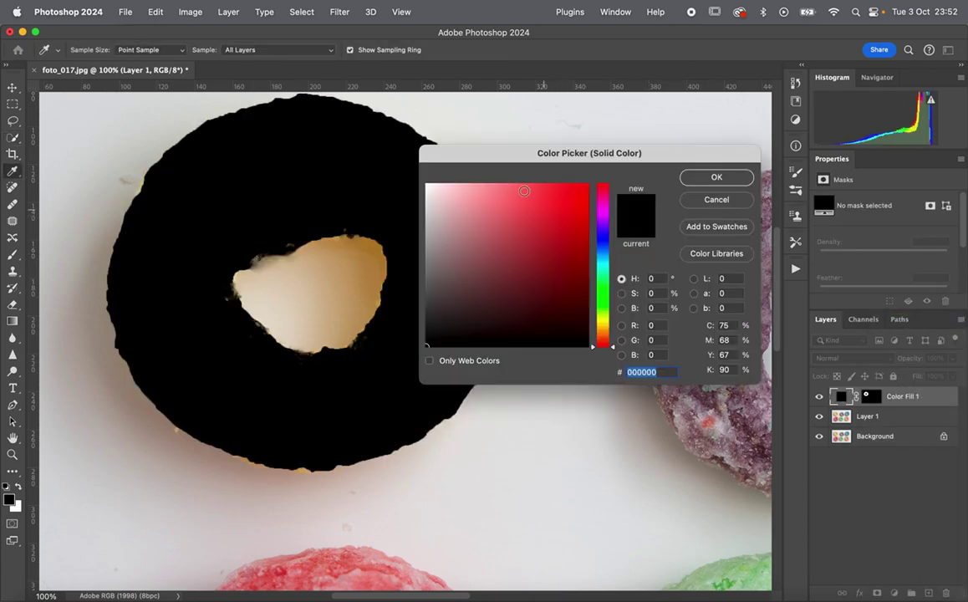
Step: Try several shades for the yellow ring's fill and set its colour to green 447b70
{"action": "left_click_drag", "start_coordinate": [483, 156], "coordinate": [666, 144]}
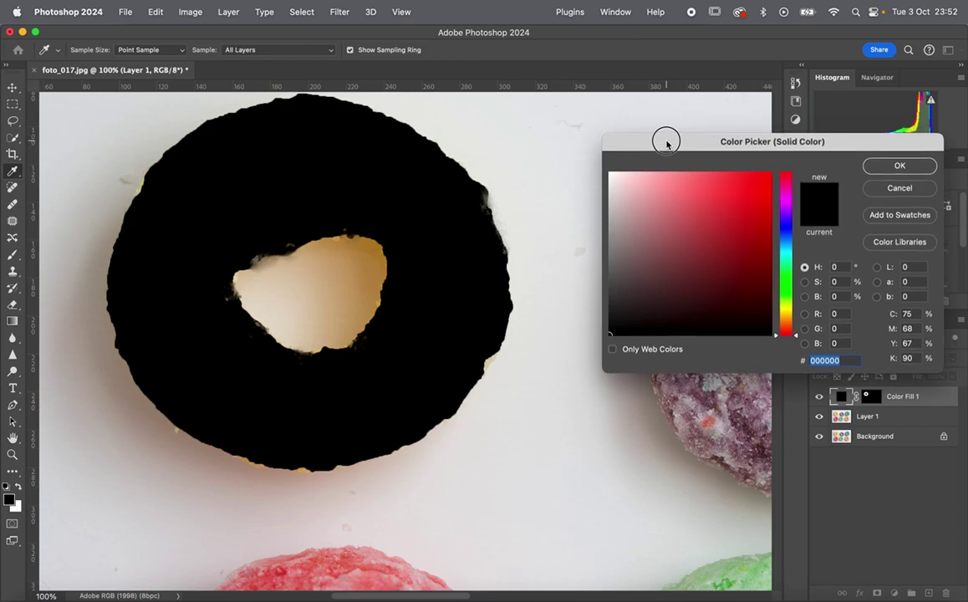
{"action": "left_click", "coordinate": [687, 237]}
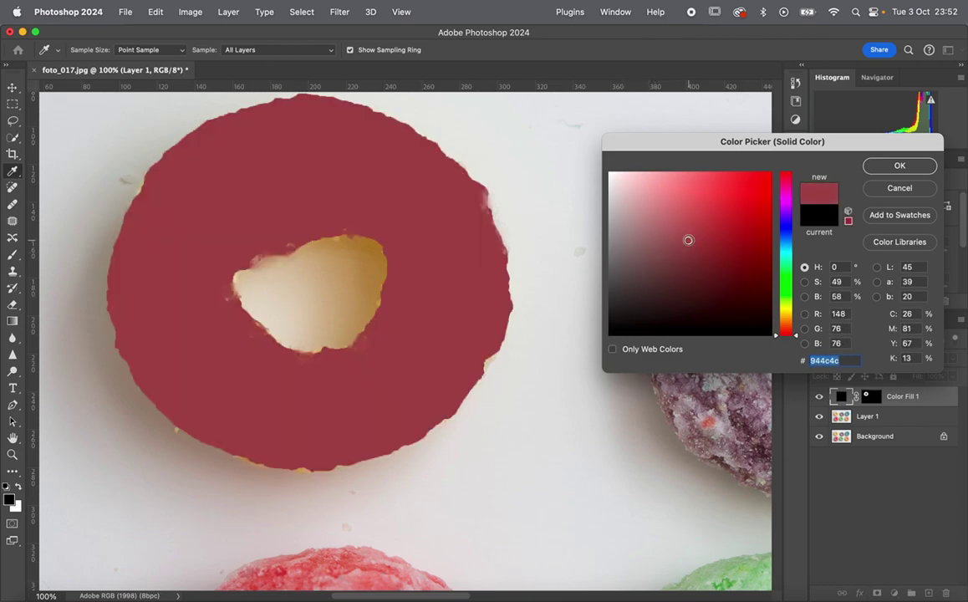
{"action": "left_click", "coordinate": [706, 270]}
{"action": "left_click", "coordinate": [729, 270]}
{"action": "left_click", "coordinate": [734, 222]}
{"action": "left_click", "coordinate": [706, 211]}
{"action": "left_click", "coordinate": [681, 216]}
{"action": "left_click", "coordinate": [681, 255]}
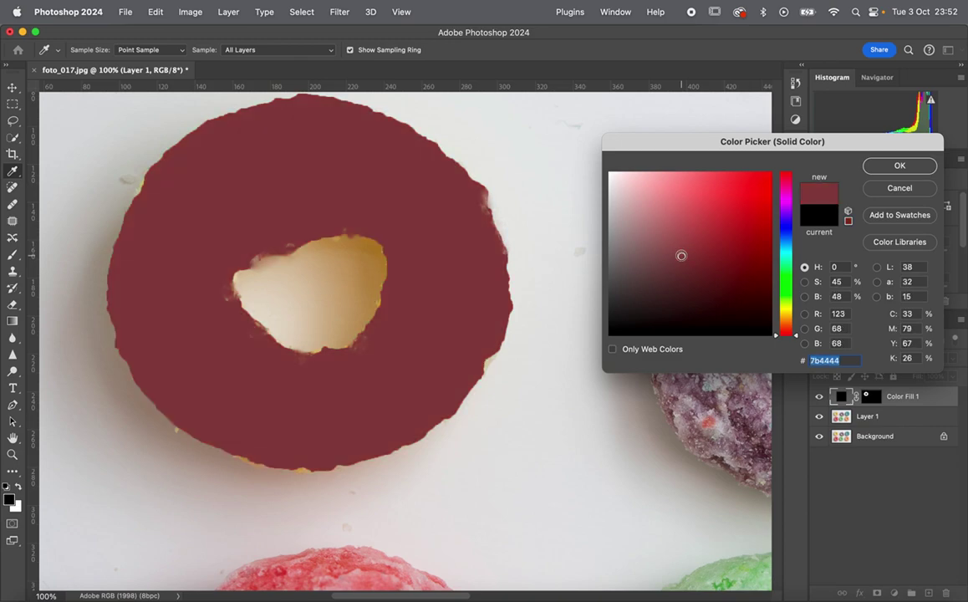
{"action": "left_click", "coordinate": [785, 249]}
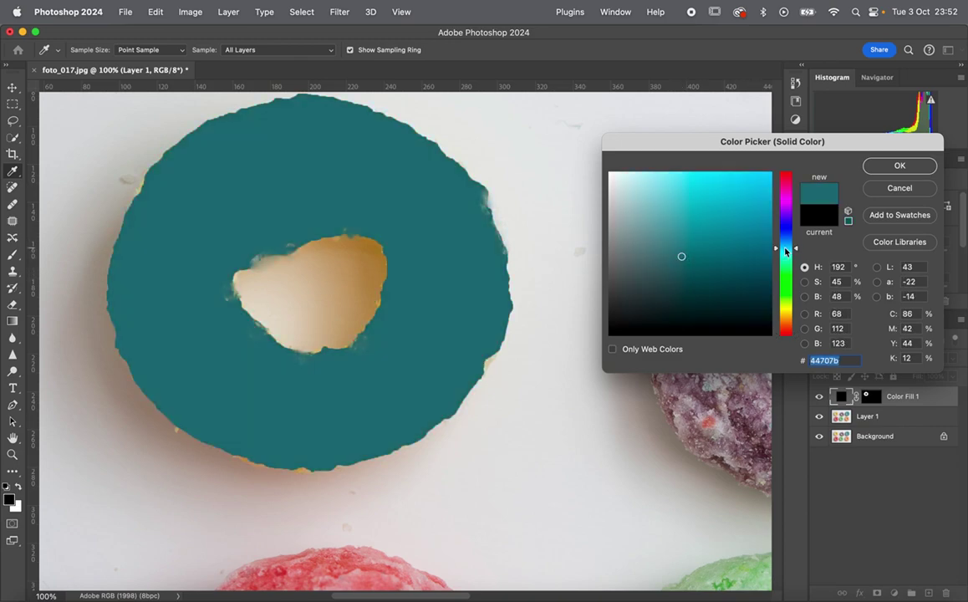
{"action": "left_click_drag", "start_coordinate": [785, 232], "coordinate": [785, 262]}
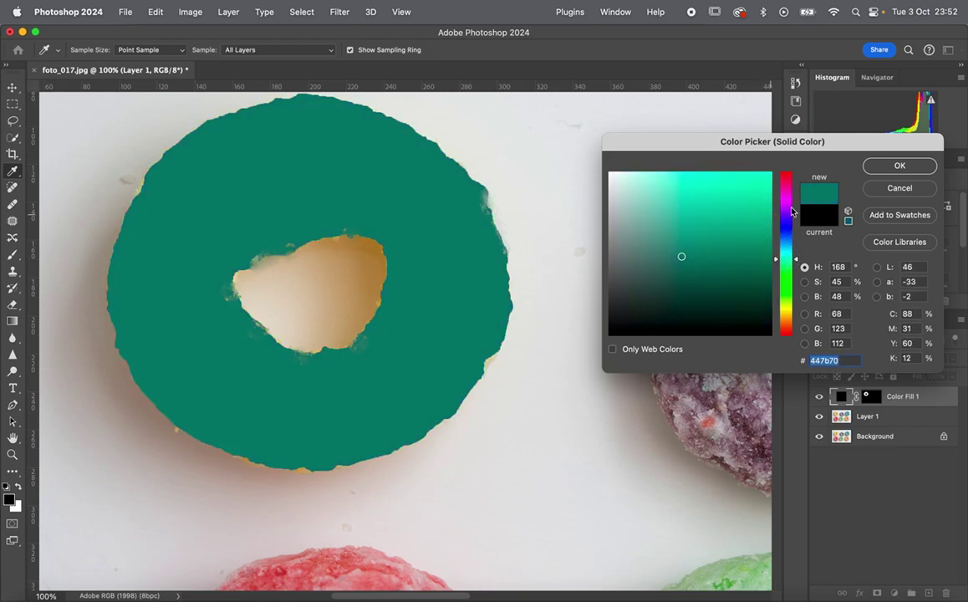
{"action": "left_click", "coordinate": [899, 167]}
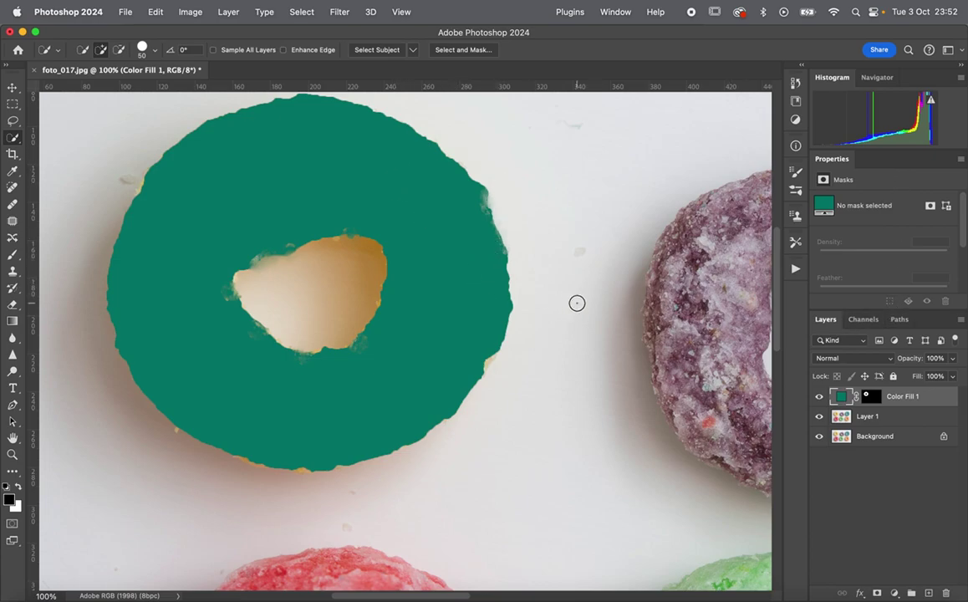
Step: Set the Color Fill 1 layer's blend mode to Overlay and compare the ring with the fill hidden and shown
{"action": "scroll", "coordinate": [577, 303], "scroll_direction": "right", "scroll_amount": 2}
{"action": "scroll", "coordinate": [577, 303], "scroll_direction": "up", "scroll_amount": 2}
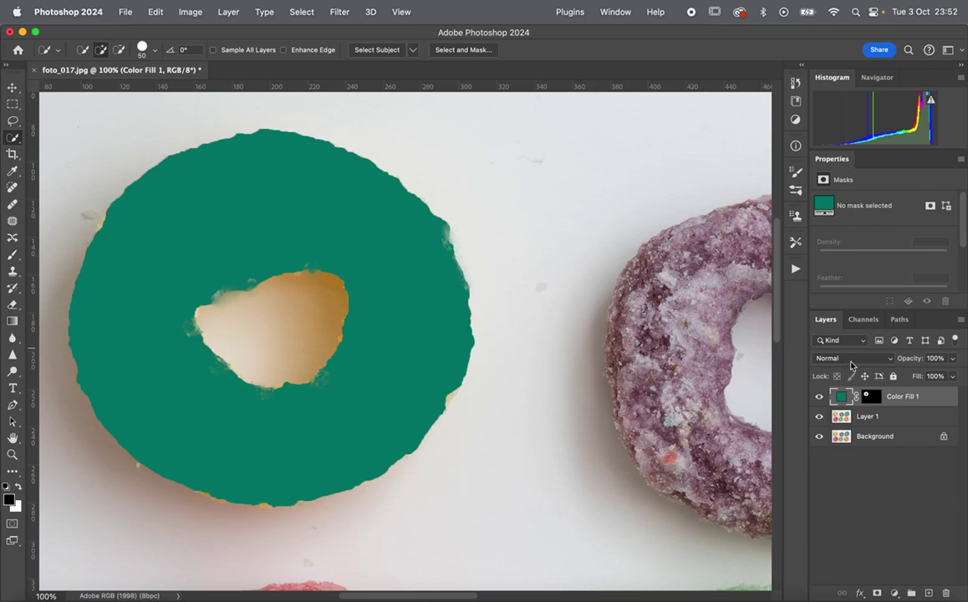
{"action": "left_click", "coordinate": [852, 359]}
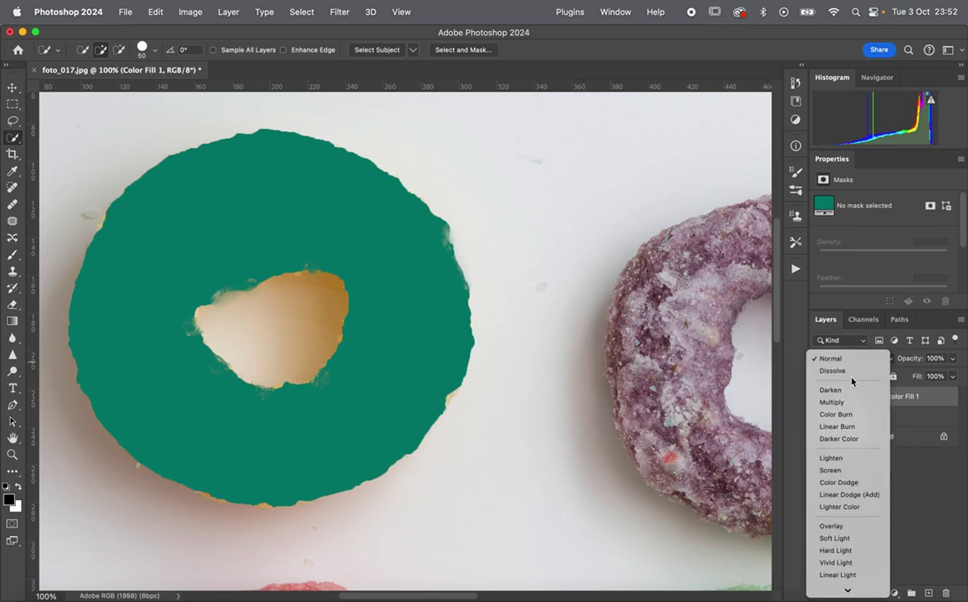
{"action": "left_click", "coordinate": [933, 480]}
{"action": "left_click", "coordinate": [879, 359]}
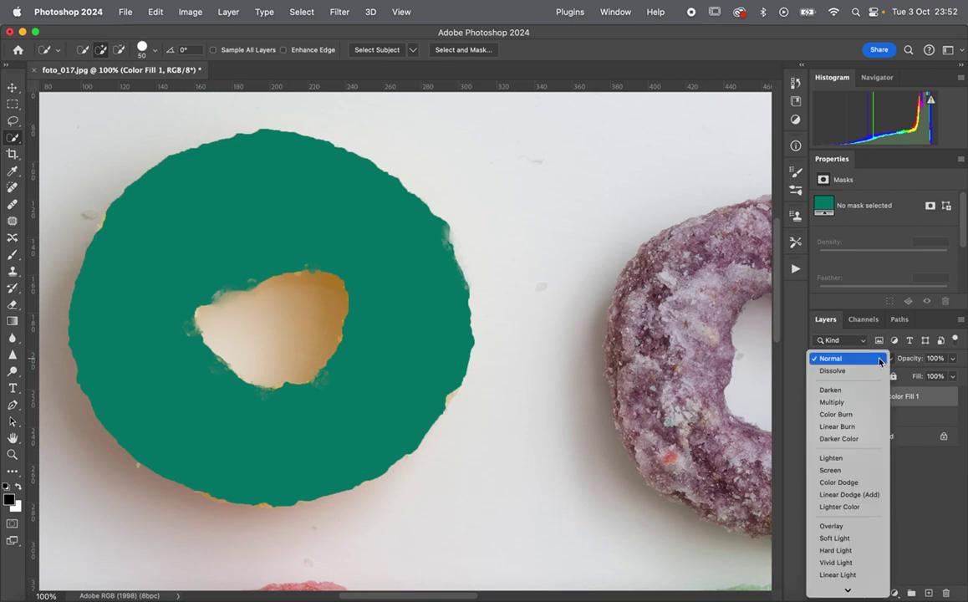
{"action": "left_click", "coordinate": [839, 527]}
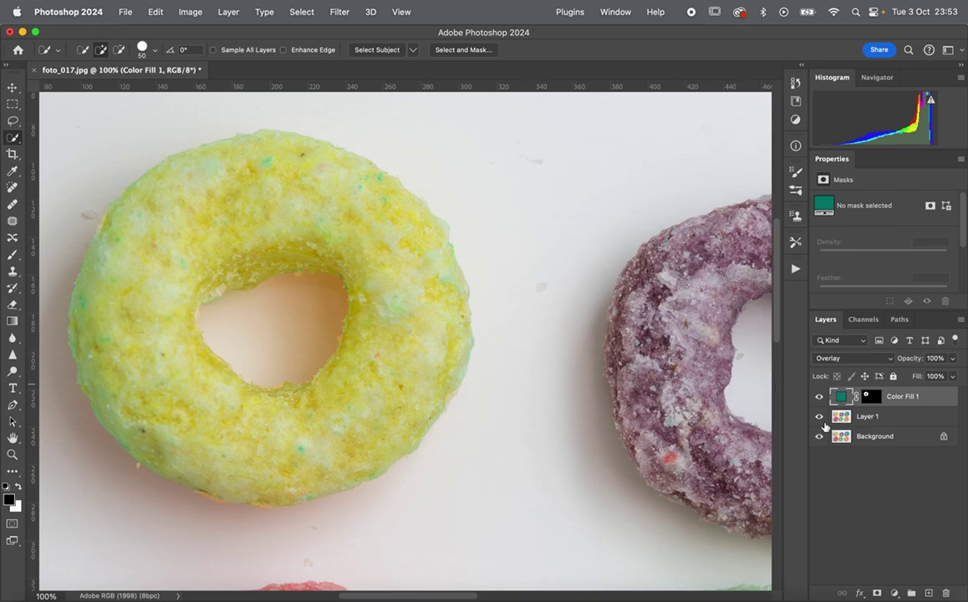
{"action": "left_click", "coordinate": [818, 396]}
{"action": "left_click", "coordinate": [818, 396]}
Step: Change the Color Fill 1 layer's colour to pink c82c67
{"action": "double_click", "coordinate": [839, 397]}
{"action": "left_click", "coordinate": [786, 288]}
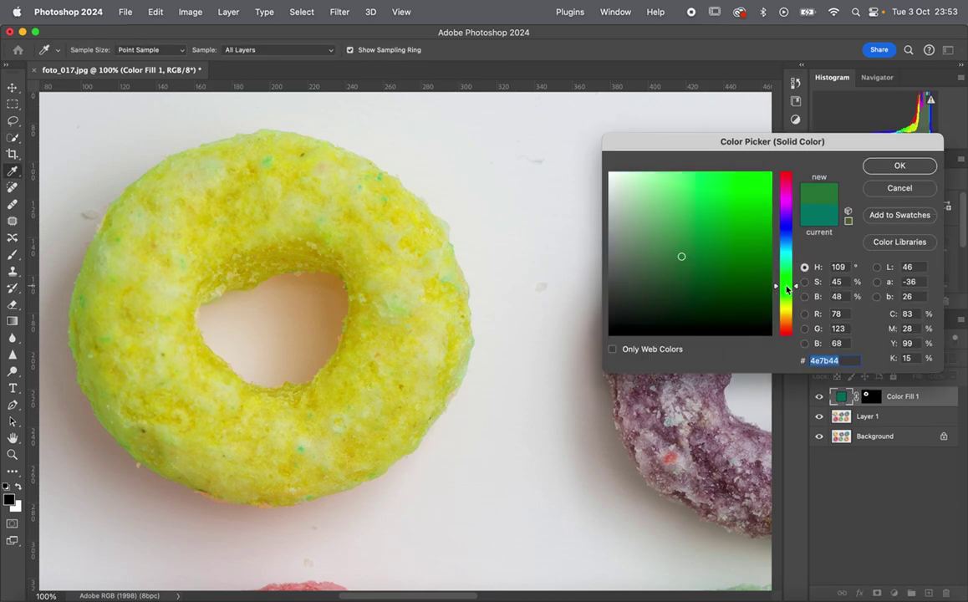
{"action": "left_click_drag", "start_coordinate": [786, 175], "coordinate": [786, 185]}
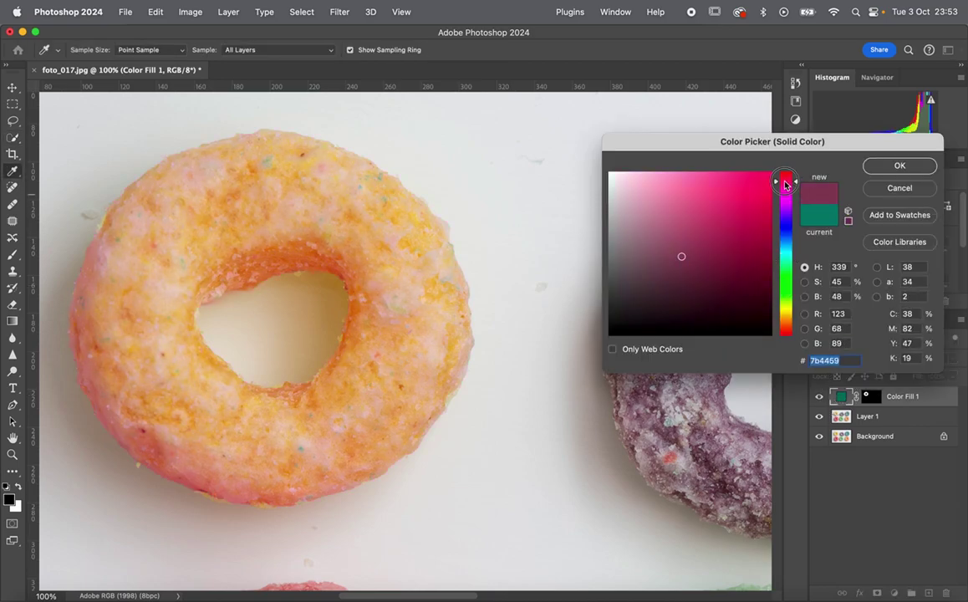
{"action": "left_click", "coordinate": [725, 206]}
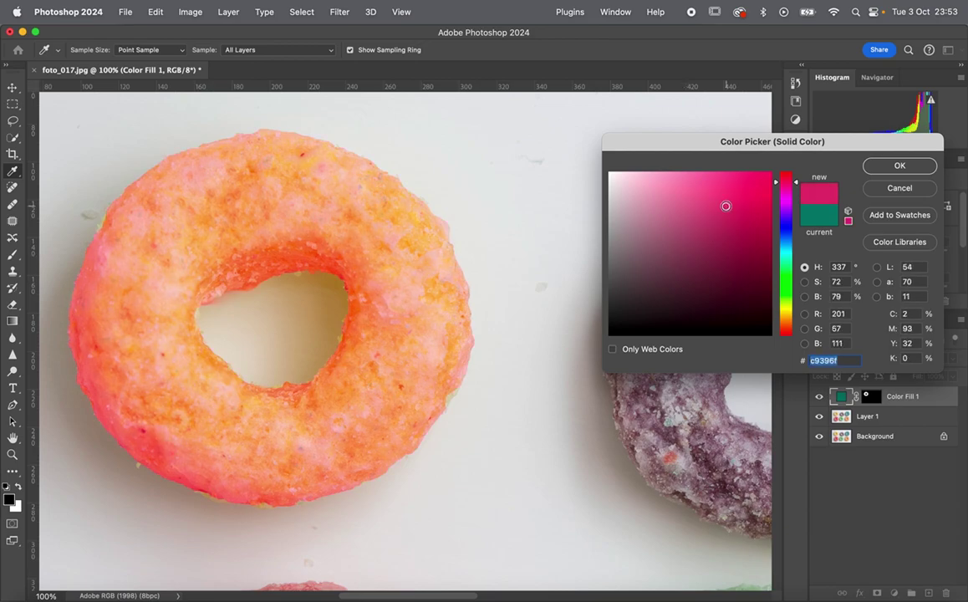
{"action": "left_click_drag", "start_coordinate": [724, 209], "coordinate": [736, 205]}
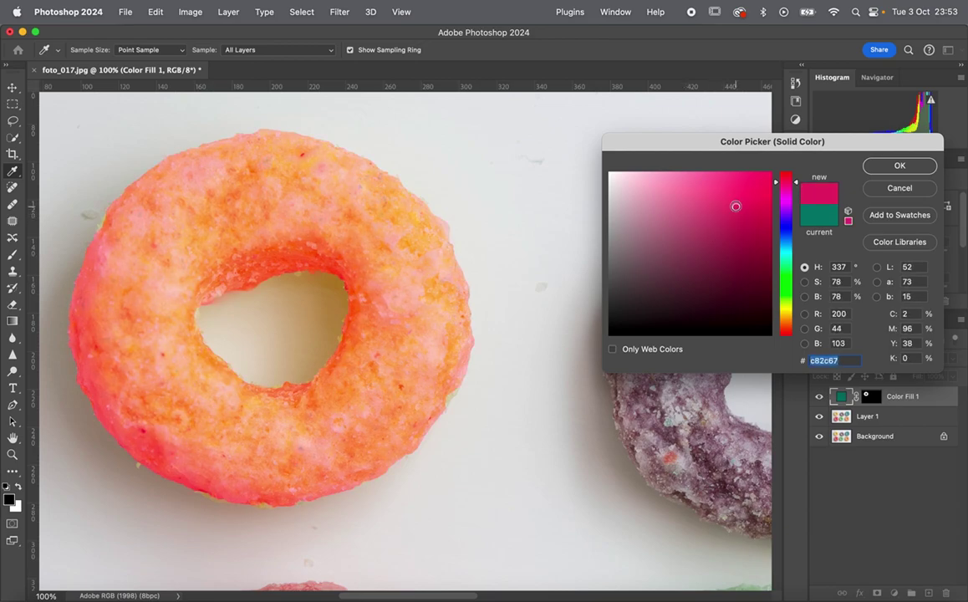
{"action": "left_click", "coordinate": [909, 167]}
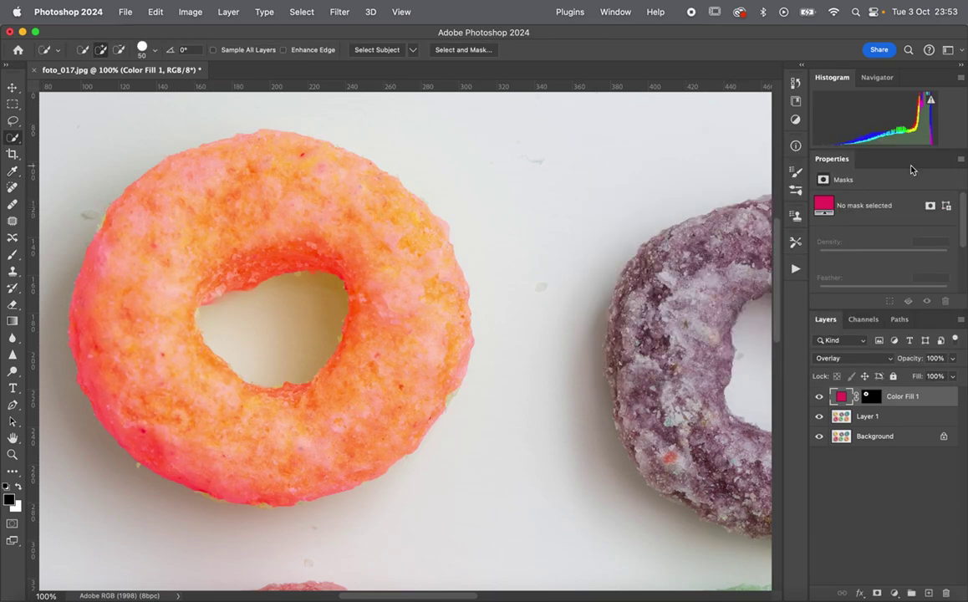
Step: Make Layer 1 the active layer and select the purple ring on it with the Quick Selection tool
{"action": "scroll", "coordinate": [519, 324], "scroll_direction": "left", "scroll_amount": 5}
{"action": "scroll", "coordinate": [519, 324], "scroll_direction": "down", "scroll_amount": 2}
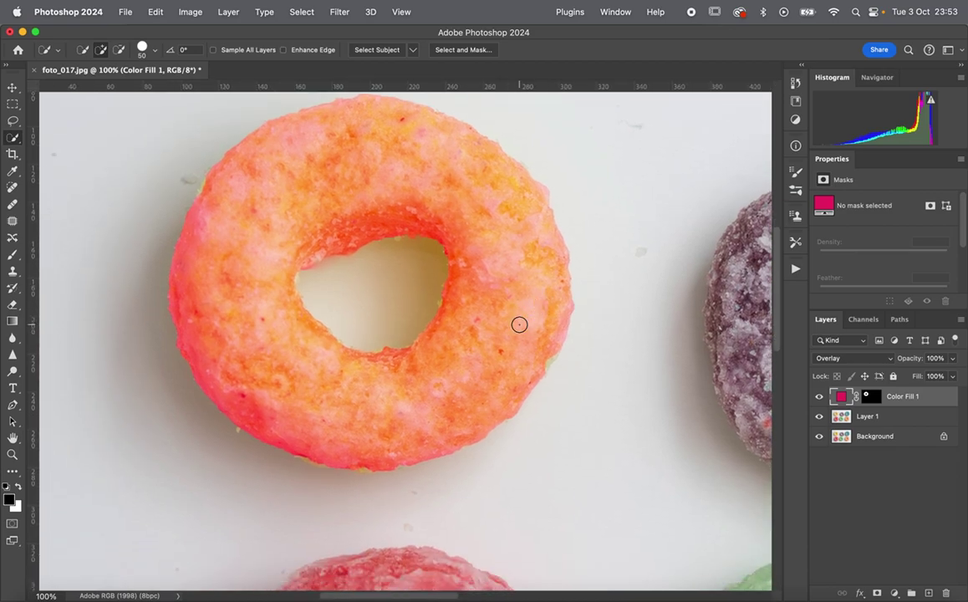
{"action": "scroll", "coordinate": [519, 324], "scroll_direction": "right", "scroll_amount": 2}
{"action": "scroll", "coordinate": [519, 324], "scroll_direction": "up", "scroll_amount": 3}
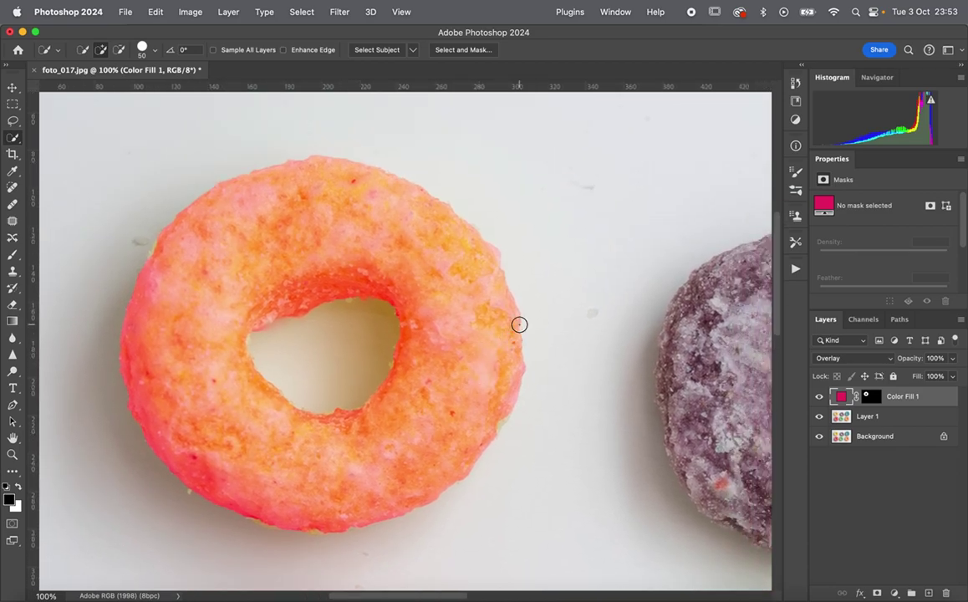
{"action": "scroll", "coordinate": [519, 324], "scroll_direction": "right", "scroll_amount": 3}
{"action": "scroll", "coordinate": [519, 324], "scroll_direction": "down", "scroll_amount": 2}
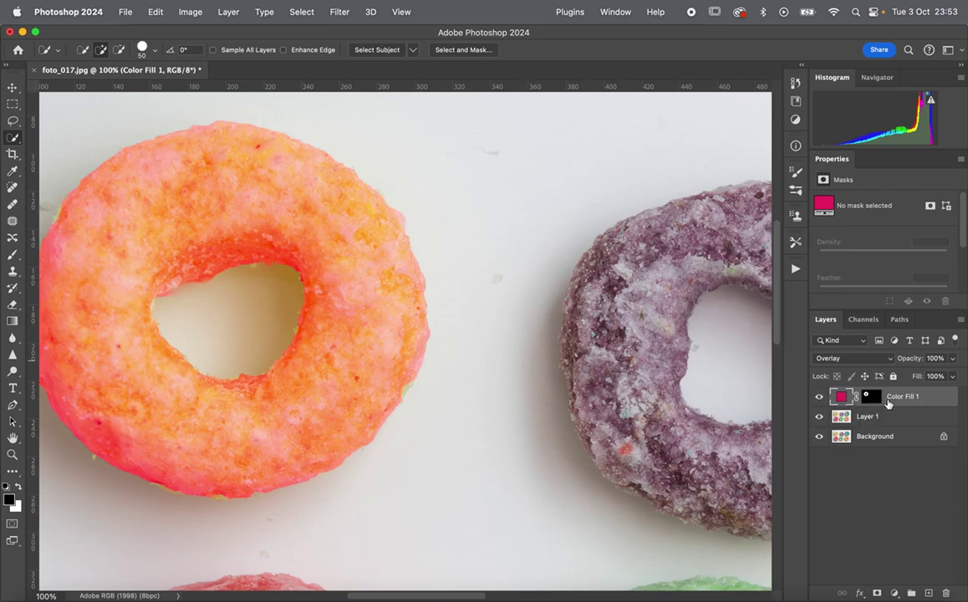
{"action": "left_click", "coordinate": [874, 421]}
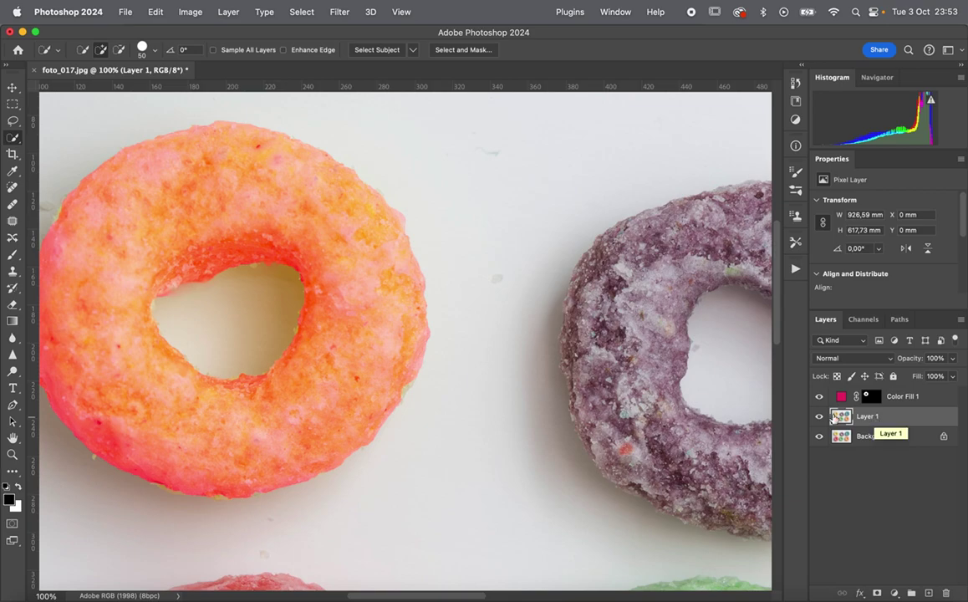
{"action": "scroll", "coordinate": [676, 377], "scroll_direction": "right", "scroll_amount": 10}
{"action": "scroll", "coordinate": [676, 378], "scroll_direction": "down", "scroll_amount": 2}
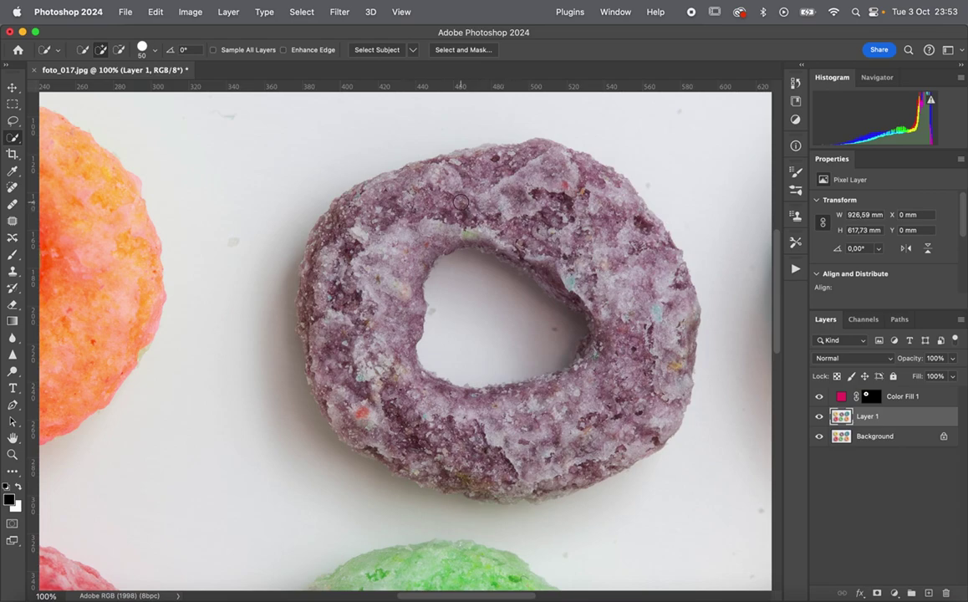
{"action": "mouse_move", "coordinate": [401, 180]}
{"action": "left_mouse_down"}
{"action": "mouse_move", "coordinate": [522, 200]}
{"action": "mouse_move", "coordinate": [628, 296]}
{"action": "mouse_move", "coordinate": [633, 388]}
{"action": "mouse_move", "coordinate": [510, 418]}
{"action": "mouse_move", "coordinate": [351, 355]}
{"action": "mouse_move", "coordinate": [332, 297]}
{"action": "mouse_move", "coordinate": [284, 238]}
{"action": "mouse_move", "coordinate": [275, 296]}
{"action": "mouse_move", "coordinate": [361, 448]}
{"action": "mouse_move", "coordinate": [418, 428]}
{"action": "mouse_move", "coordinate": [489, 478]}
{"action": "left_mouse_up"}
Step: Subtract the shadow area outside the purple ring's lower-left edge from the selection and adjust the left edge
{"action": "key", "text": "alt"}
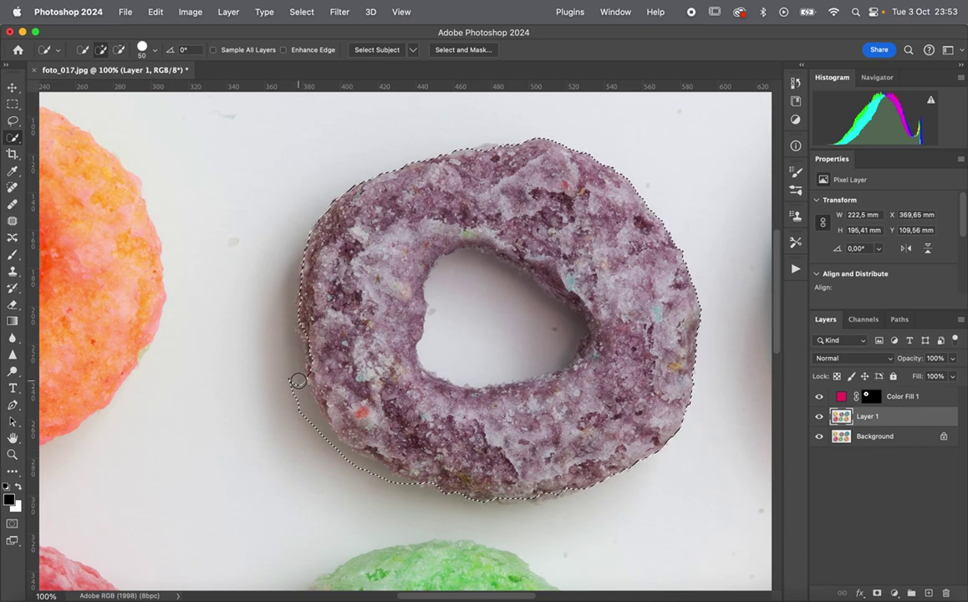
{"action": "left_click", "coordinate": [298, 397], "text": "alt"}
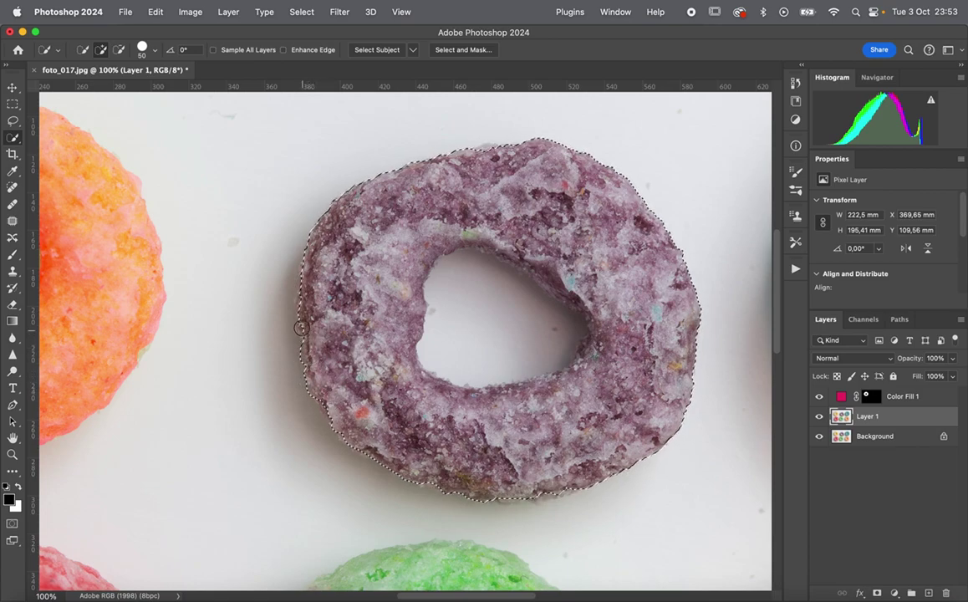
{"action": "key", "text": "alt"}
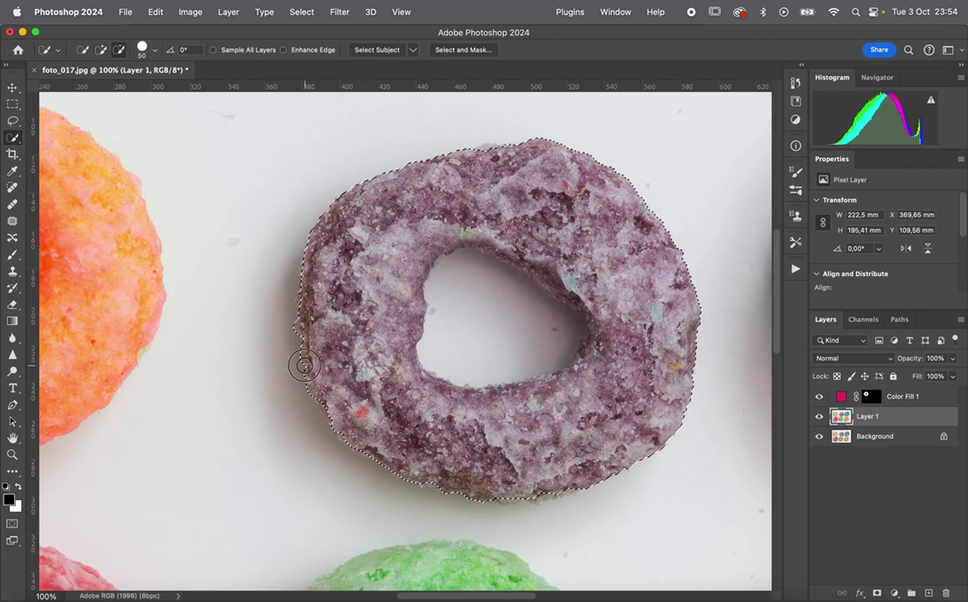
{"action": "key", "text": "alt"}
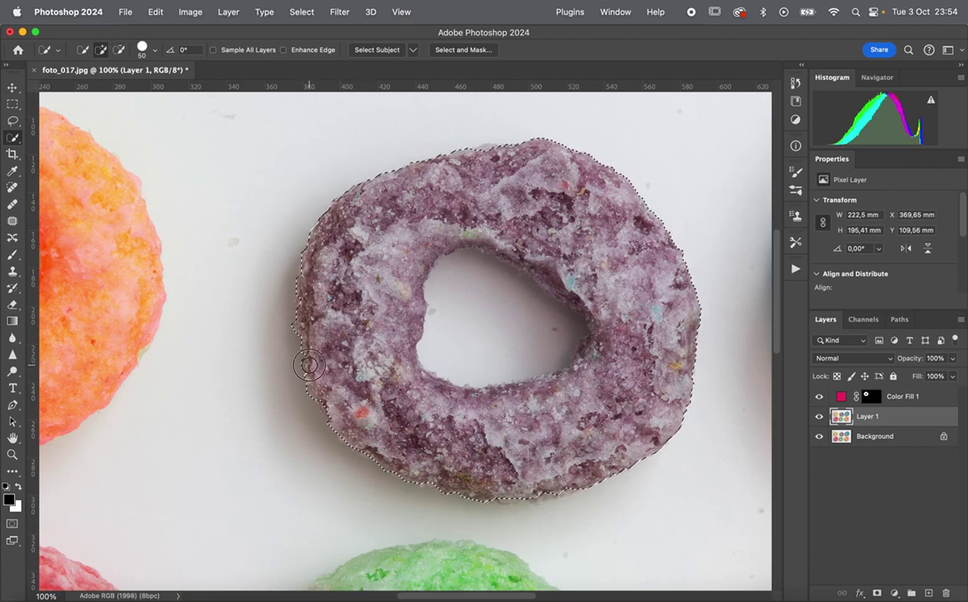
Step: Reduce the Quick Selection brush to 25 px and adjust the selection along the purple ring's left and lower edges
{"action": "key", "text": "alt"}
{"action": "key", "text": "bracketleft"}
{"action": "key", "text": "bracketleft"}
{"action": "key", "text": "bracketleft"}
{"action": "key", "text": "bracketleft"}
{"action": "key", "text": "bracketleft"}
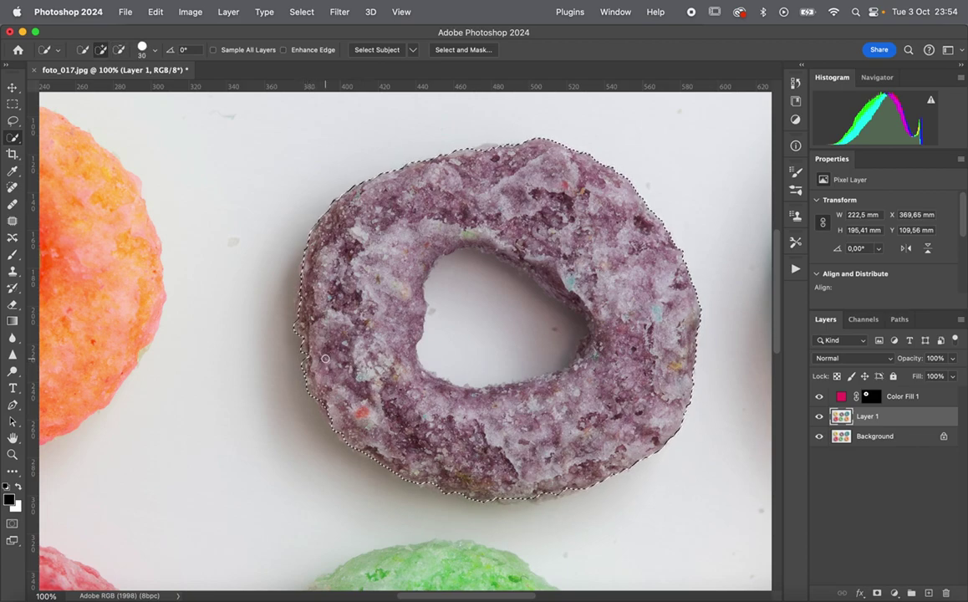
{"action": "key", "text": "alt"}
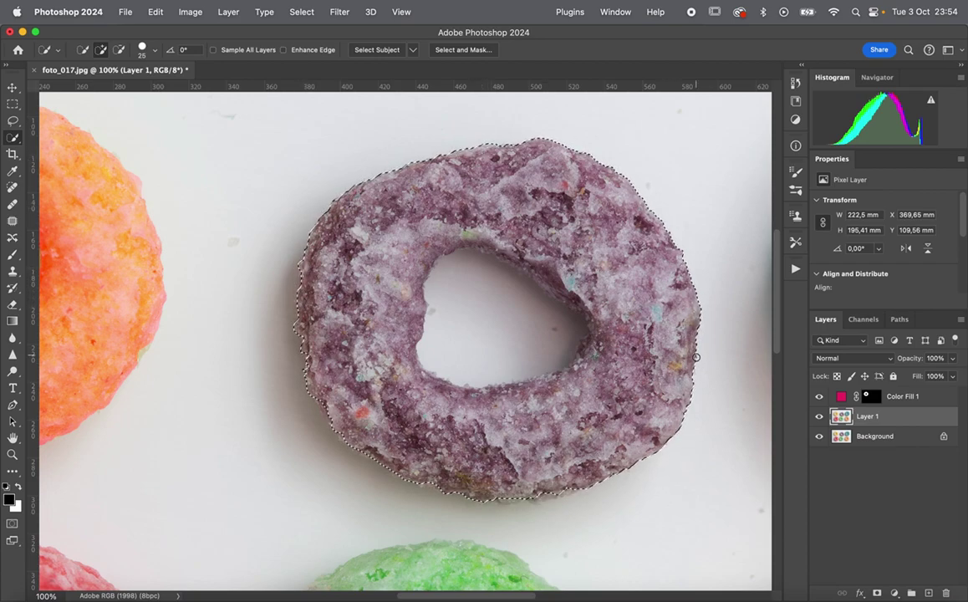
{"action": "mouse_move", "coordinate": [649, 476]}
{"action": "left_mouse_down"}
{"action": "mouse_move", "coordinate": [490, 500]}
{"action": "mouse_move", "coordinate": [528, 496]}
{"action": "left_mouse_up"}
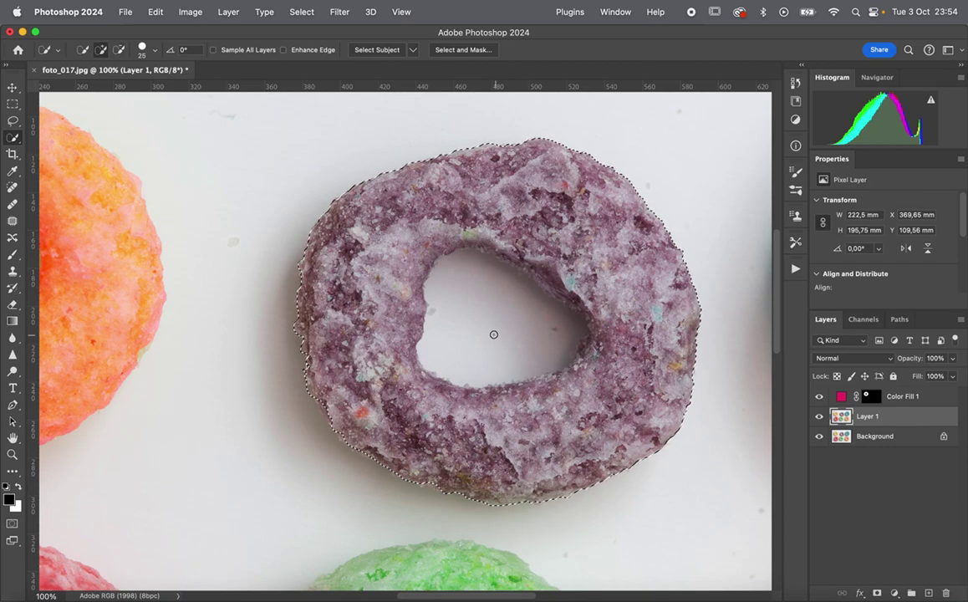
Step: Subtract the purple ring's hole from the selection and correct the selection along the hole's upper-right rim
{"action": "key", "text": "alt"}
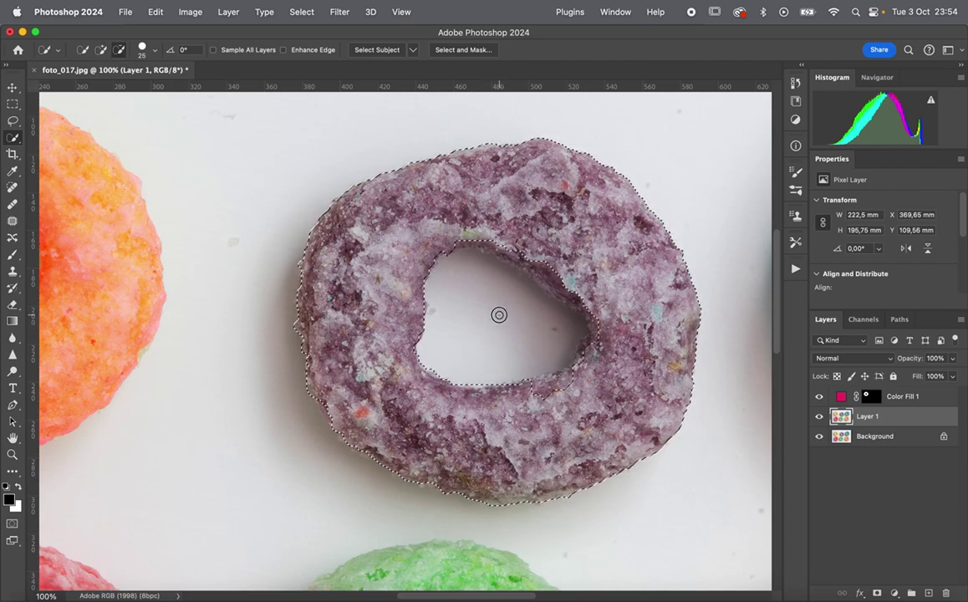
{"action": "left_click", "coordinate": [544, 275]}
{"action": "key", "text": "alt"}
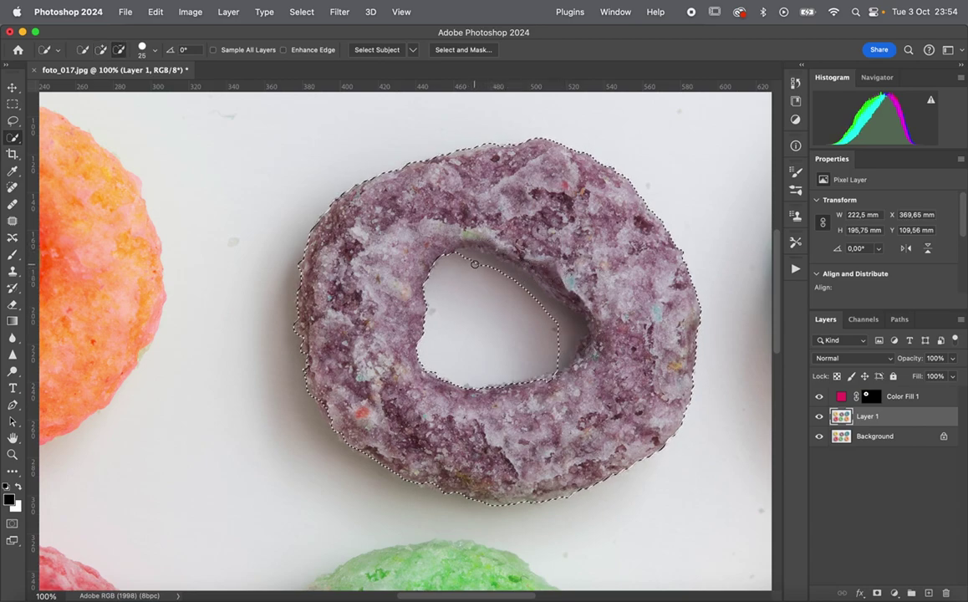
{"action": "left_click_drag", "start_coordinate": [536, 296], "coordinate": [590, 311]}
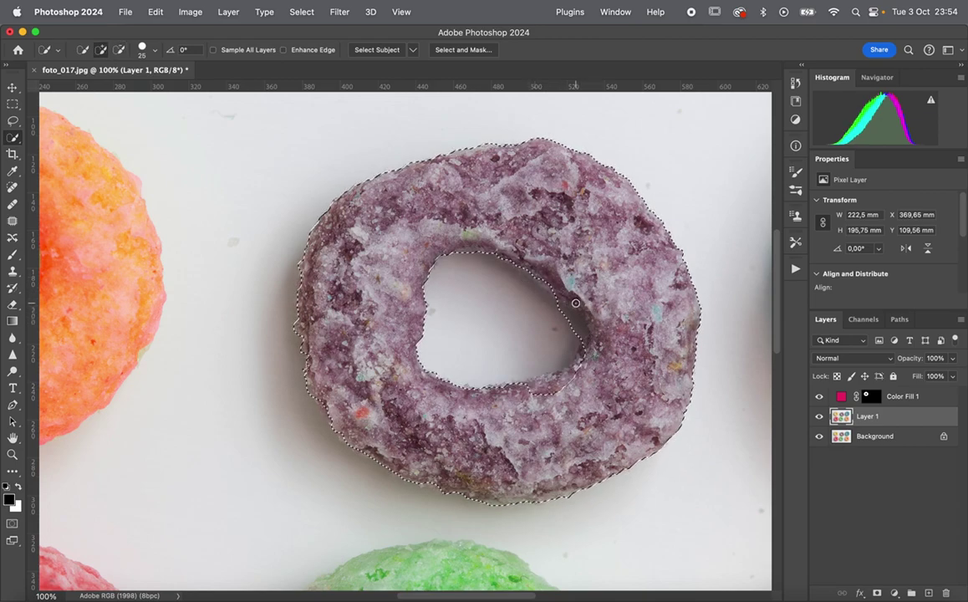
Step: Subtract the remaining hole area from the purple ring's selection and refine the selection along the hole's right and lower rim
{"action": "key", "text": "alt"}
{"action": "left_click_drag", "start_coordinate": [575, 323], "coordinate": [545, 389]}
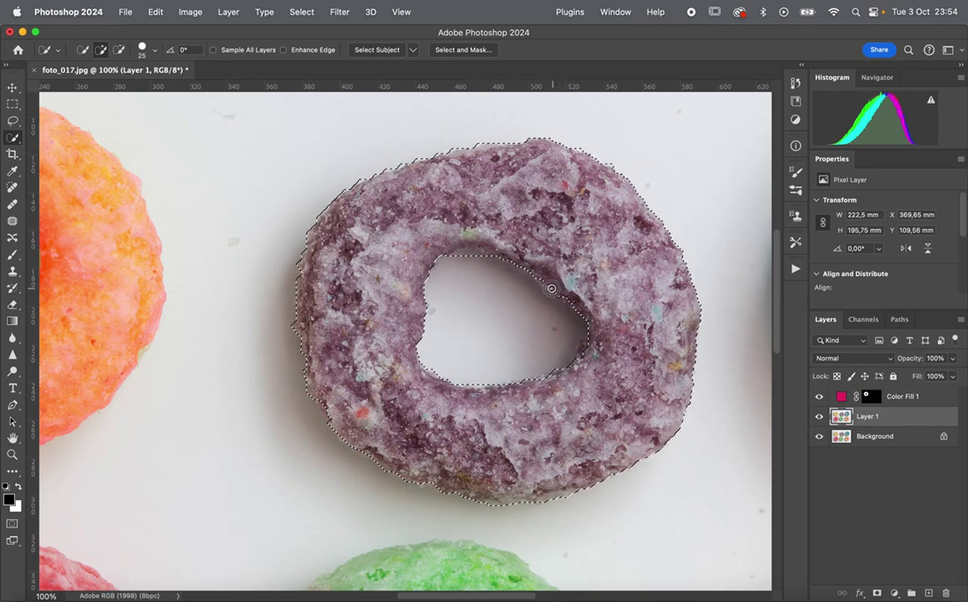
{"action": "left_click_drag", "start_coordinate": [549, 277], "coordinate": [553, 307]}
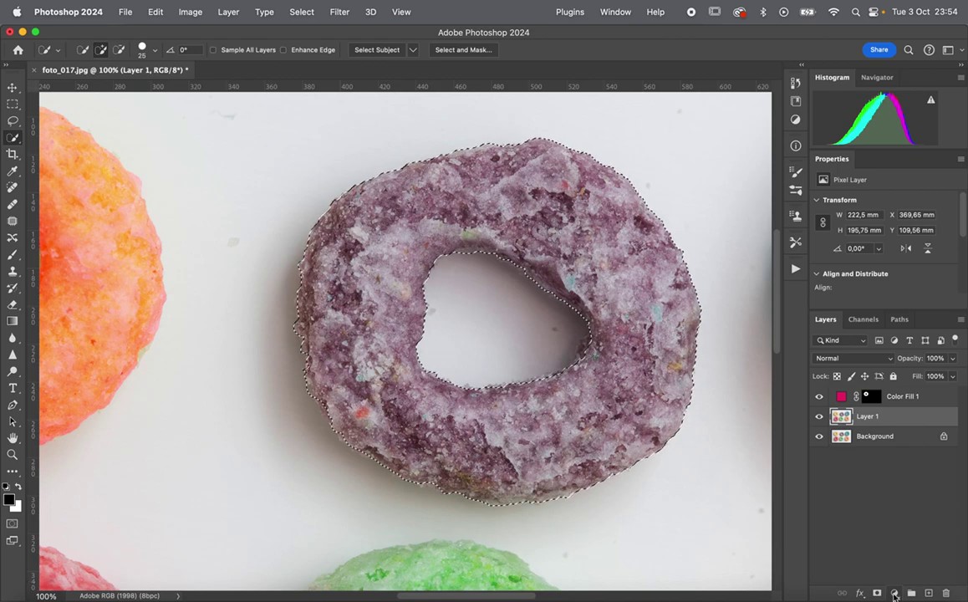
Step: Add a Solid Color fill layer over the selected purple ring using the olive colour #706b22
{"action": "left_click", "coordinate": [894, 592]}
{"action": "left_click", "coordinate": [901, 405]}
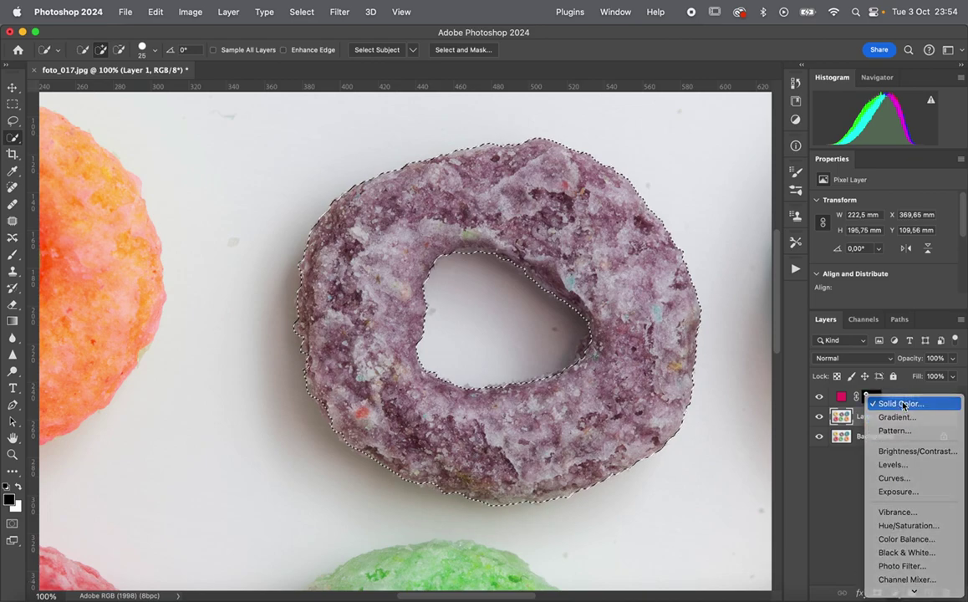
{"action": "left_click", "coordinate": [787, 206]}
{"action": "left_click", "coordinate": [727, 226]}
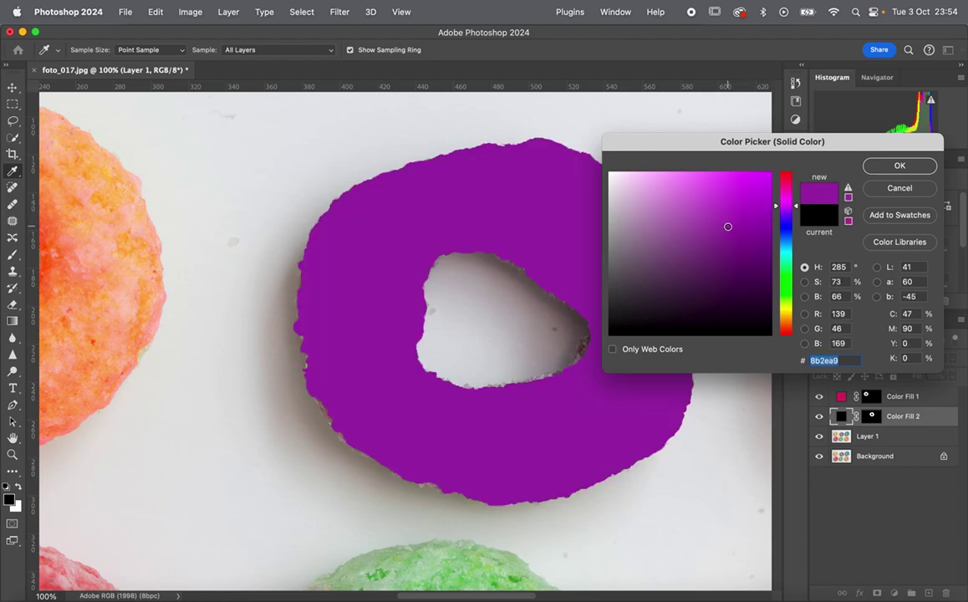
{"action": "left_click", "coordinate": [721, 263]}
{"action": "left_click", "coordinate": [786, 311]}
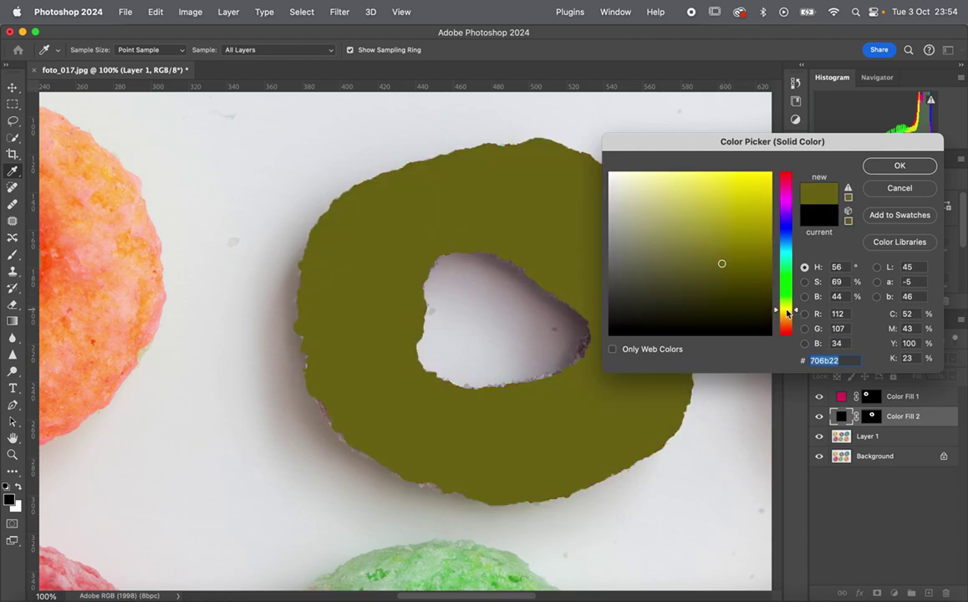
{"action": "left_click", "coordinate": [896, 165]}
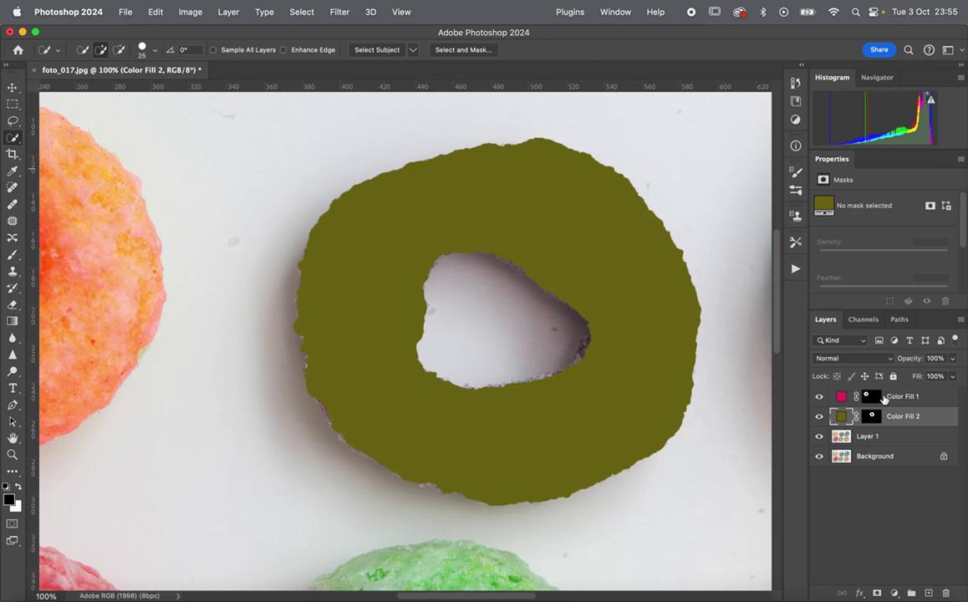
Step: Set the olive fill layer's blend mode to Overlay and toggle its visibility to compare the ring with and without it
{"action": "left_click", "coordinate": [852, 358]}
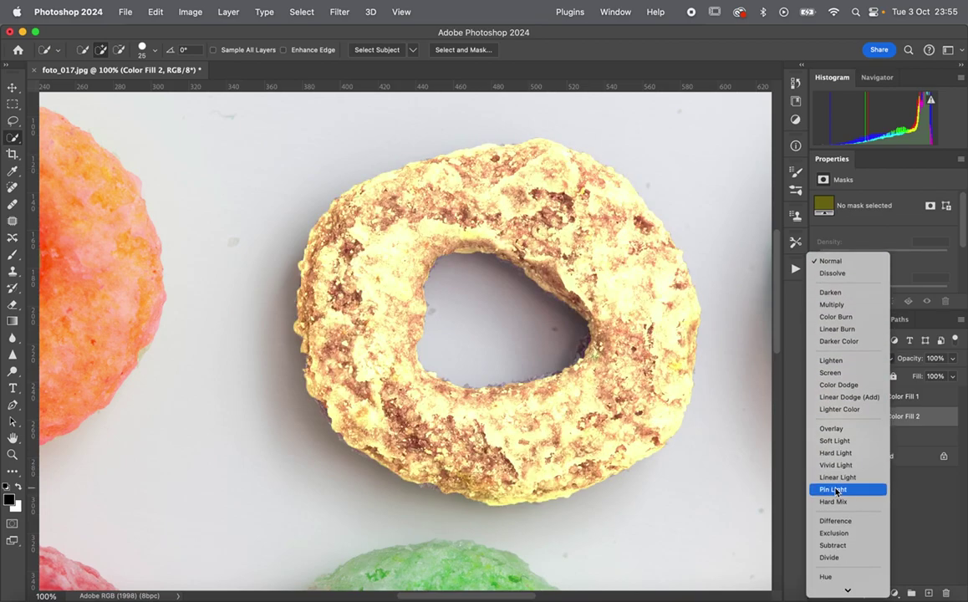
{"action": "scroll", "coordinate": [835, 489], "scroll_direction": "down", "scroll_amount": 2}
{"action": "left_click", "coordinate": [838, 407]}
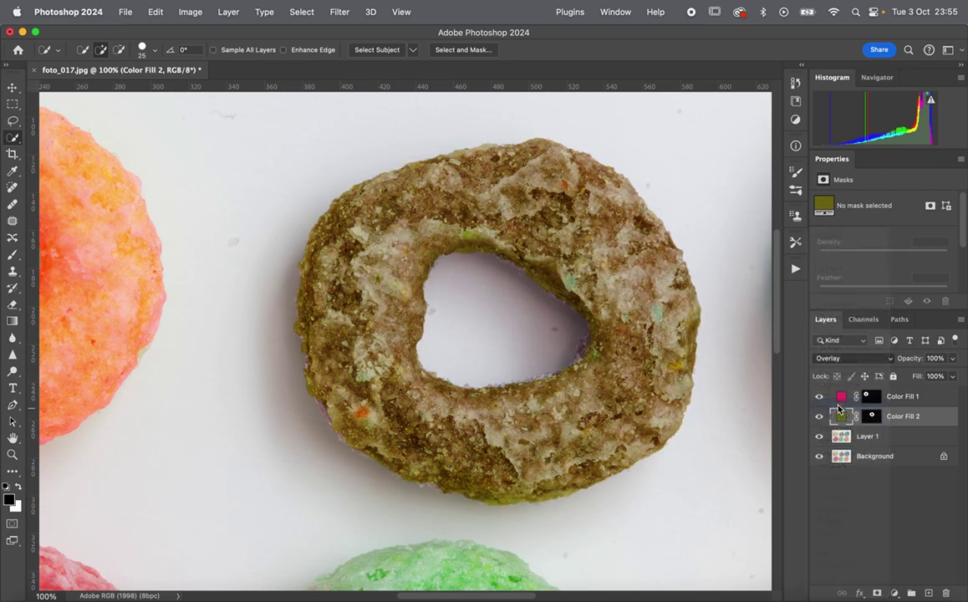
{"action": "left_click", "coordinate": [819, 418]}
{"action": "left_click", "coordinate": [819, 418]}
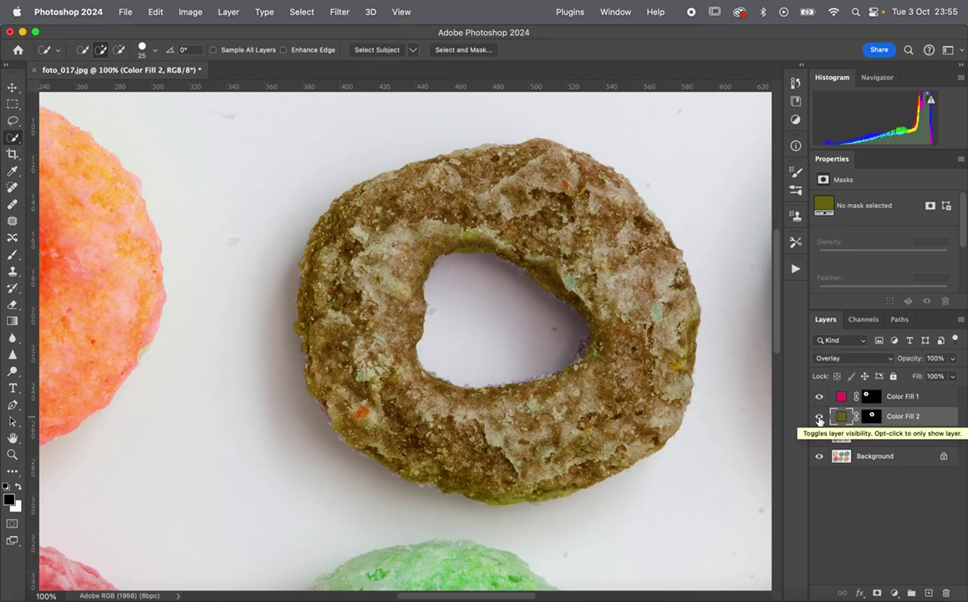
{"action": "scroll", "coordinate": [576, 363], "scroll_direction": "right", "scroll_amount": 10}
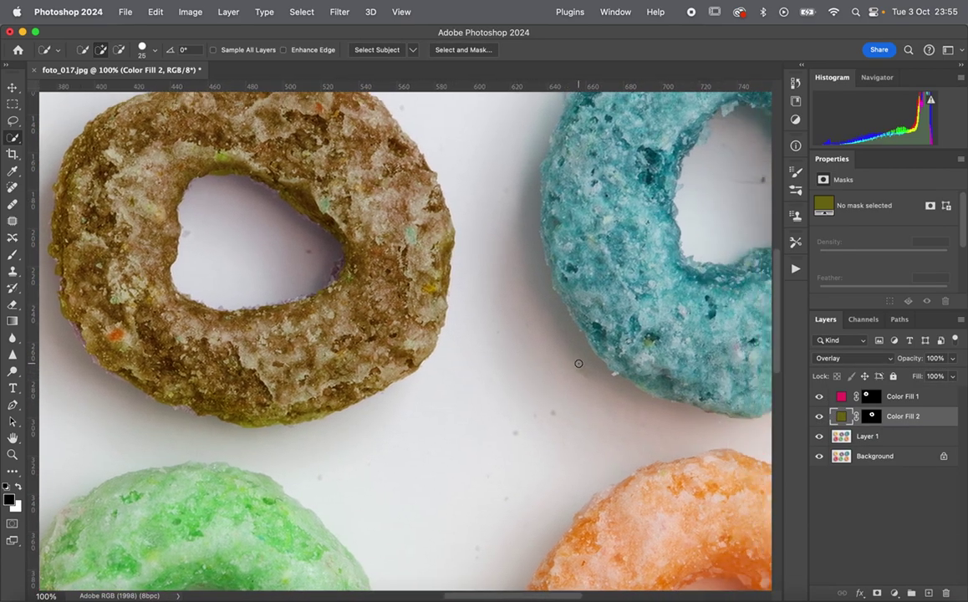
{"action": "scroll", "coordinate": [576, 363], "scroll_direction": "down", "scroll_amount": 10}
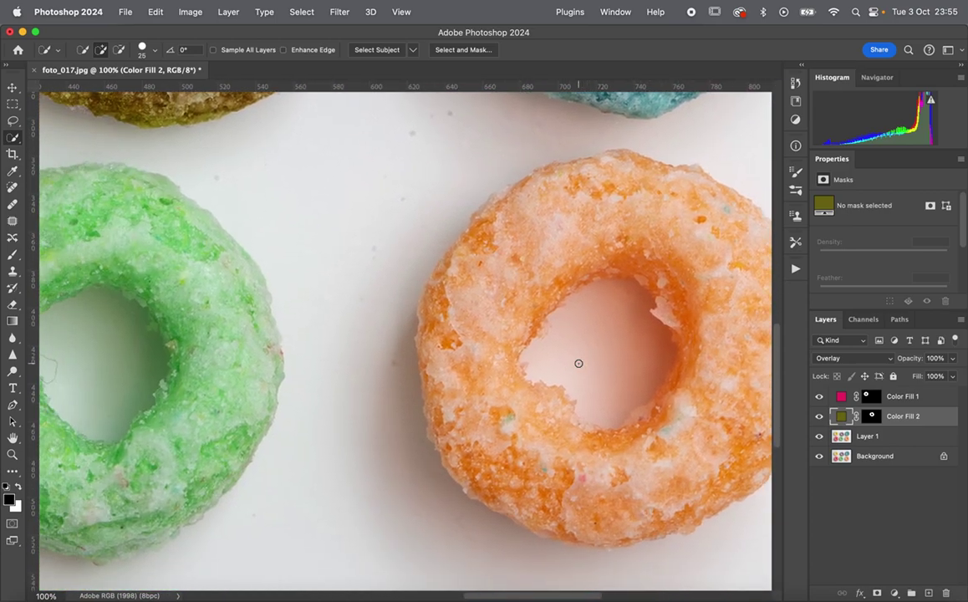
{"action": "scroll", "coordinate": [577, 365], "scroll_direction": "down", "scroll_amount": 10}
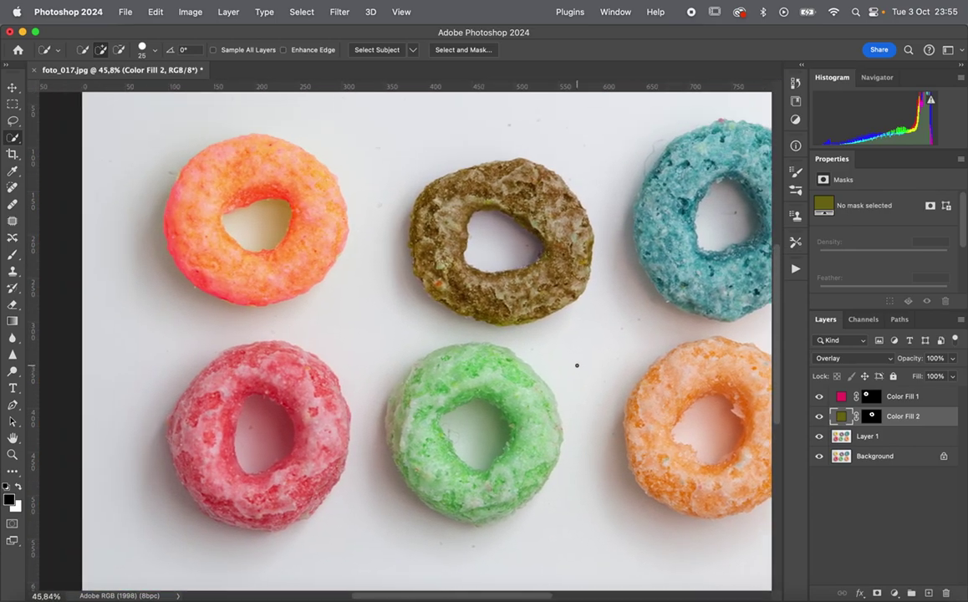
{"action": "scroll", "coordinate": [576, 365], "scroll_direction": "right", "scroll_amount": 5}
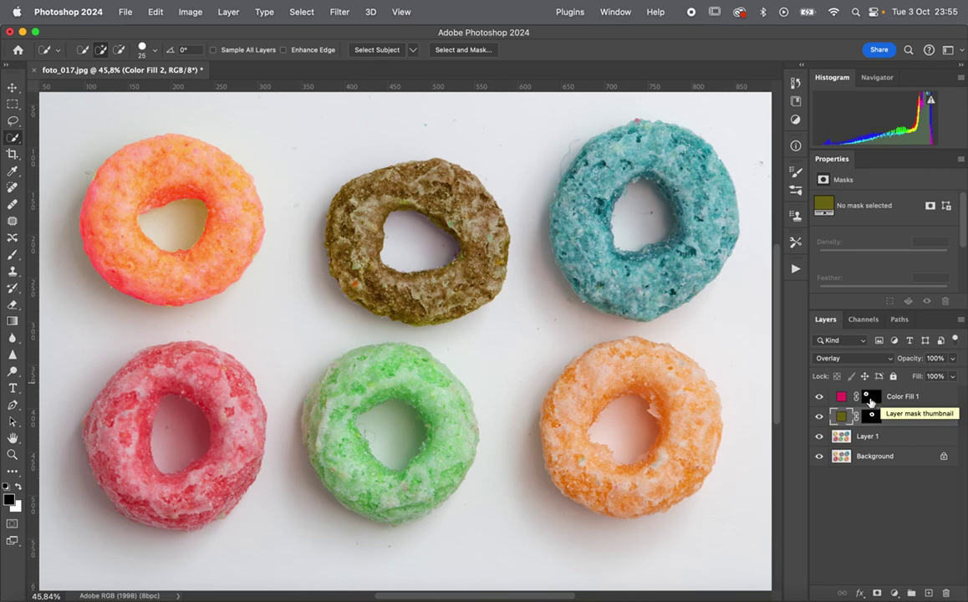
{"action": "scroll", "coordinate": [870, 402], "scroll_direction": "up", "scroll_amount": 2}
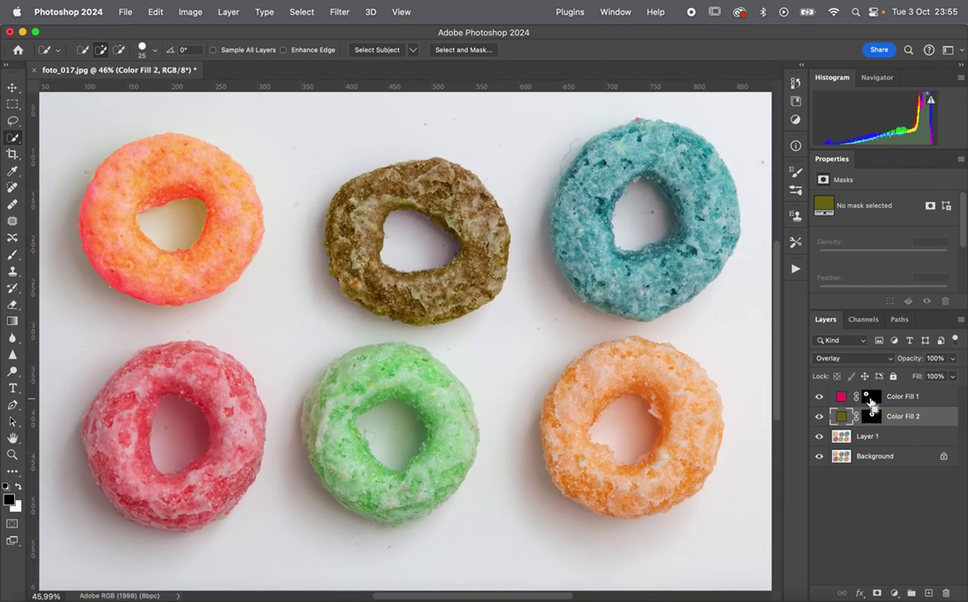
{"action": "scroll", "coordinate": [869, 402], "scroll_direction": "up", "scroll_amount": 1}
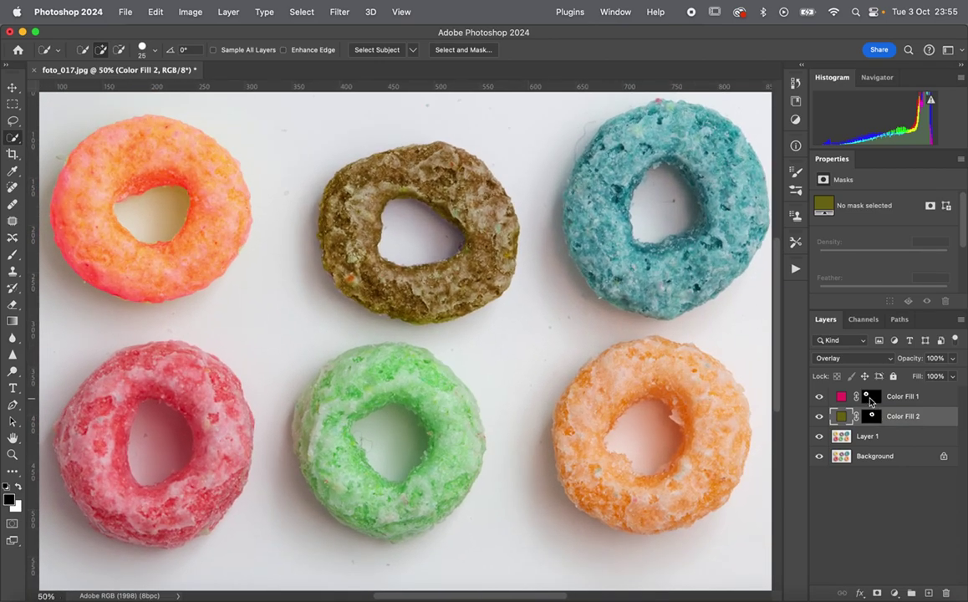